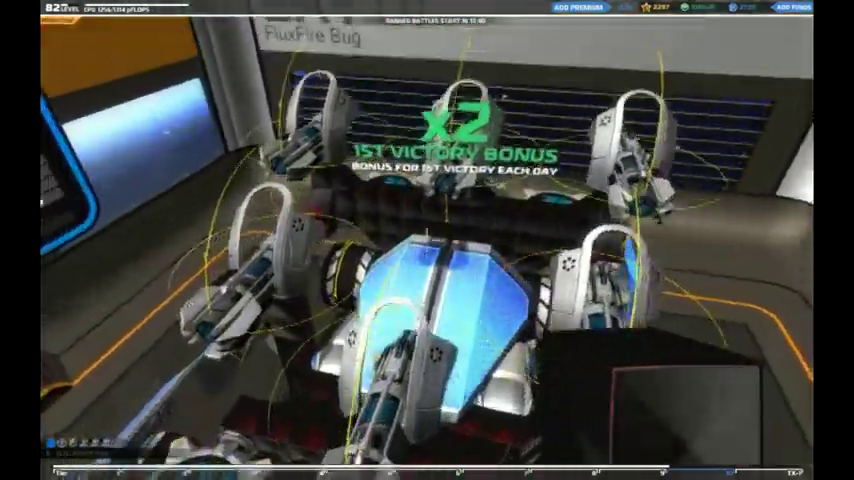
Inspect the old plasma buggy from several angles and pick a cube type from the inventory
left_click_drag(427, 240, 300, 240)
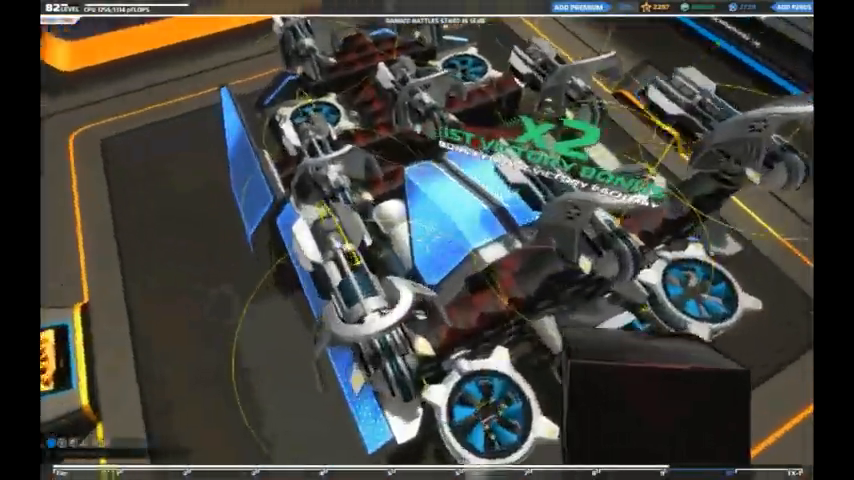
key("w")
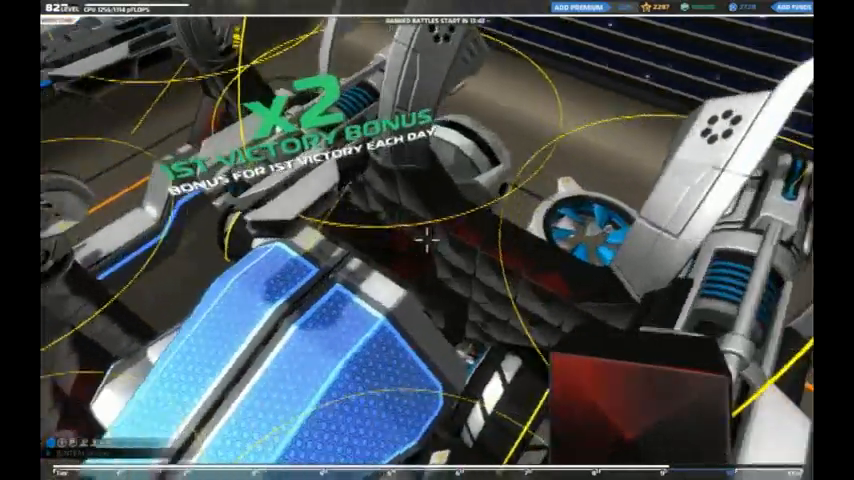
left_click_drag(427, 240, 500, 240)
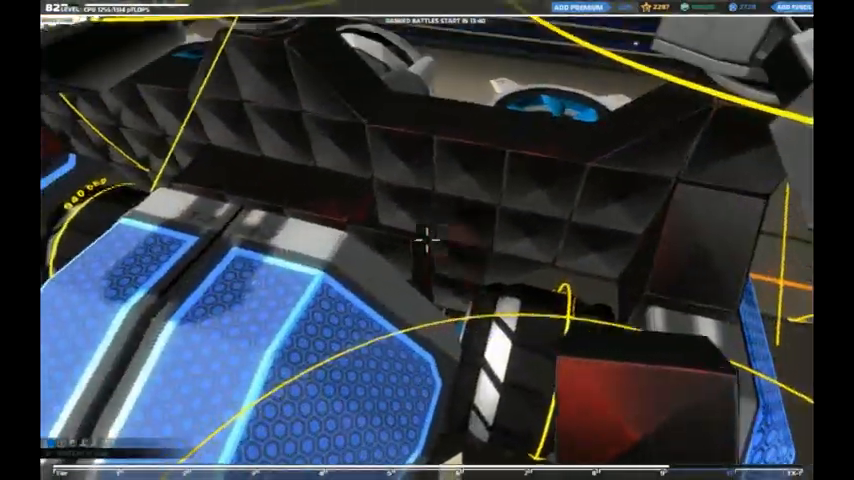
key("q")
scroll(290, 352, "down", 2)
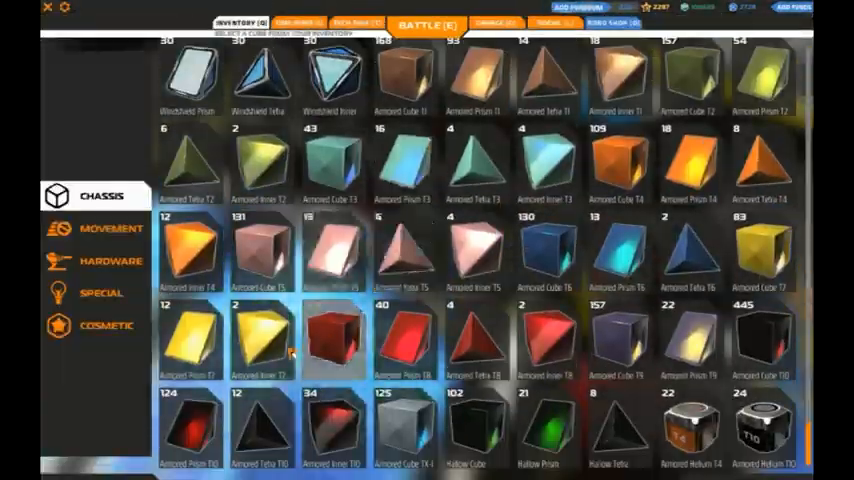
left_click(185, 430)
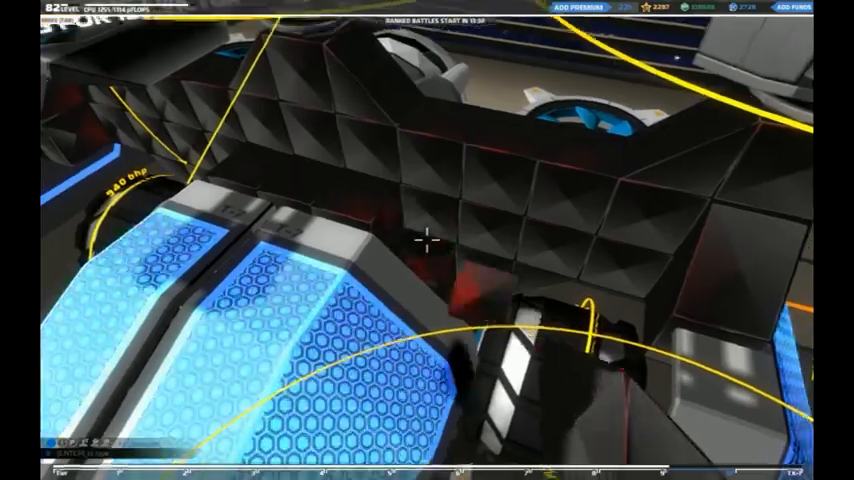
Circle the buggy to survey its armour before stripping it, then return to the cube inventory
left_click_drag(427, 240, 500, 200)
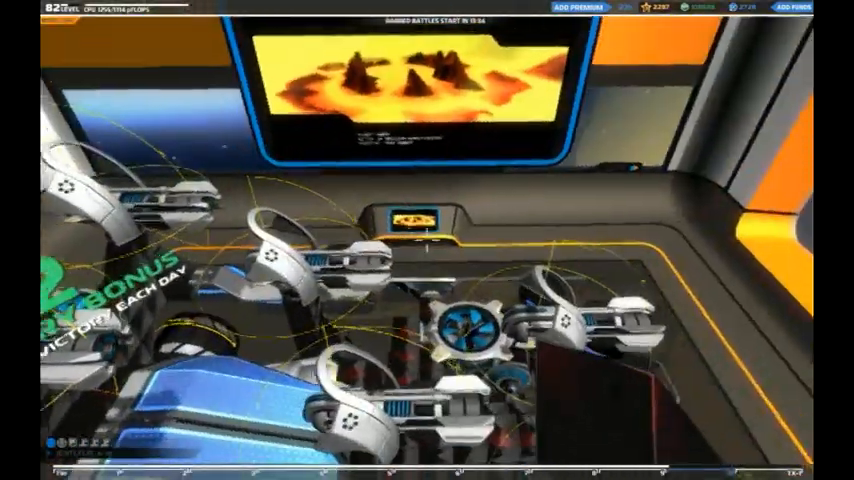
left_click_drag(427, 240, 350, 300)
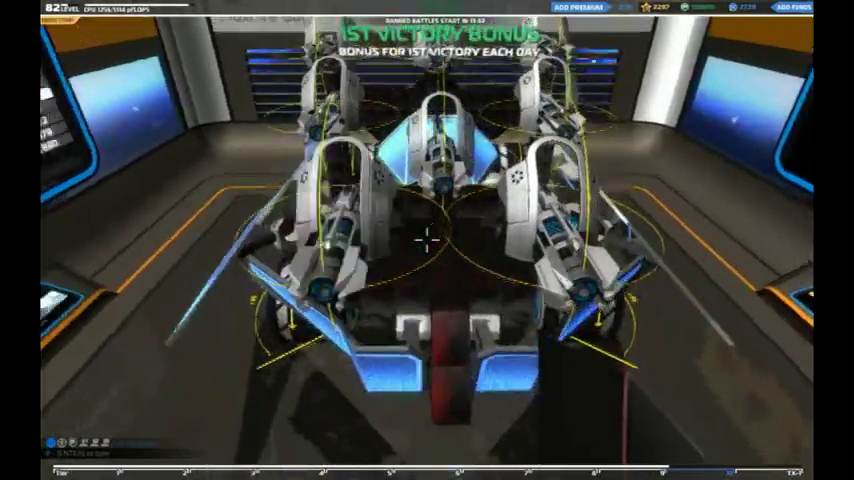
left_click_drag(427, 240, 480, 180)
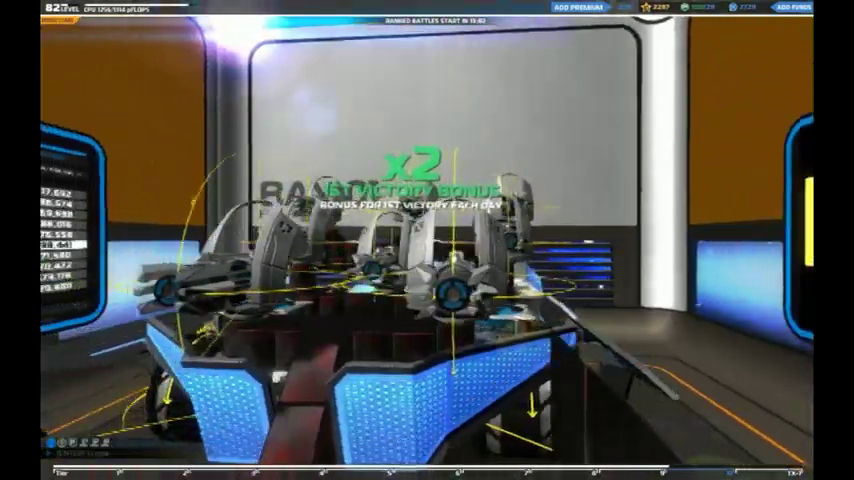
mouse_move(427, 240)
left_mouse_down()
mouse_move(470, 240)
mouse_move(470, 260)
left_mouse_up()
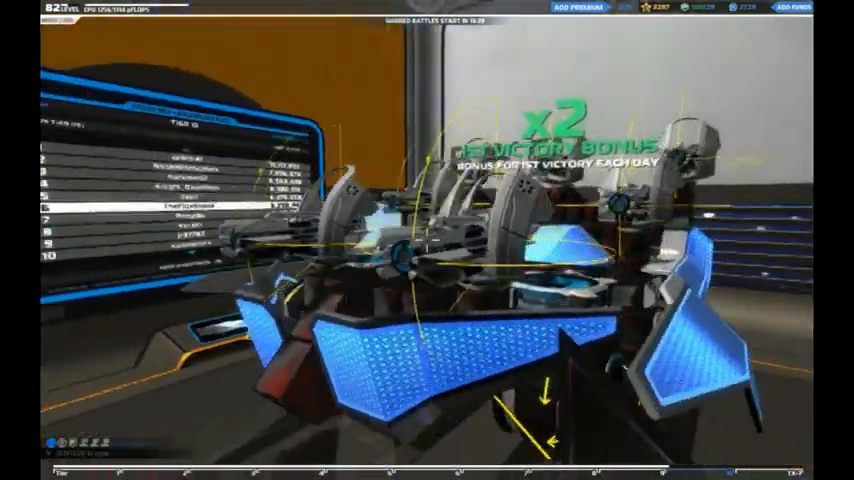
key("q")
key("q")
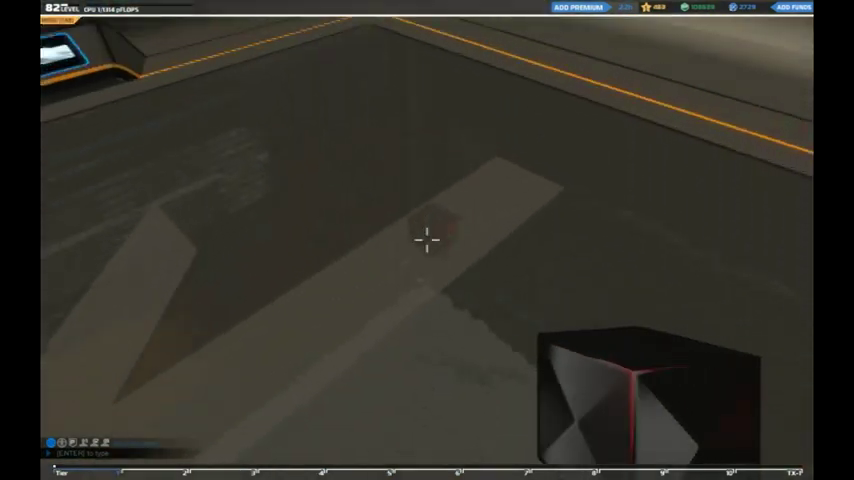
Place dark cubes on the bay floor, trim a test column back, and start a short row of cubes
left_click(427, 240)
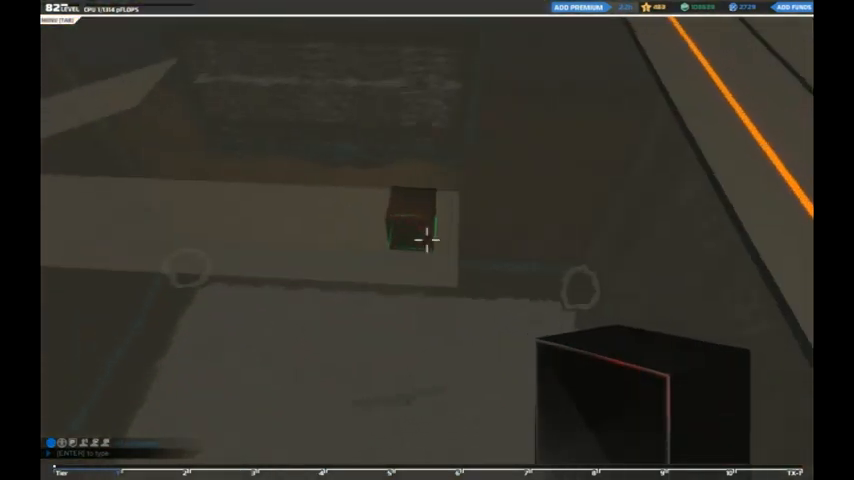
left_click(427, 240)
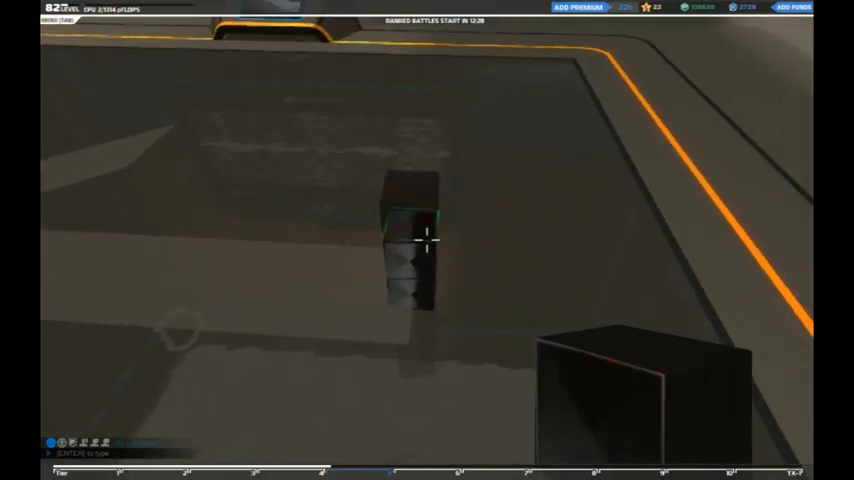
left_click(427, 240)
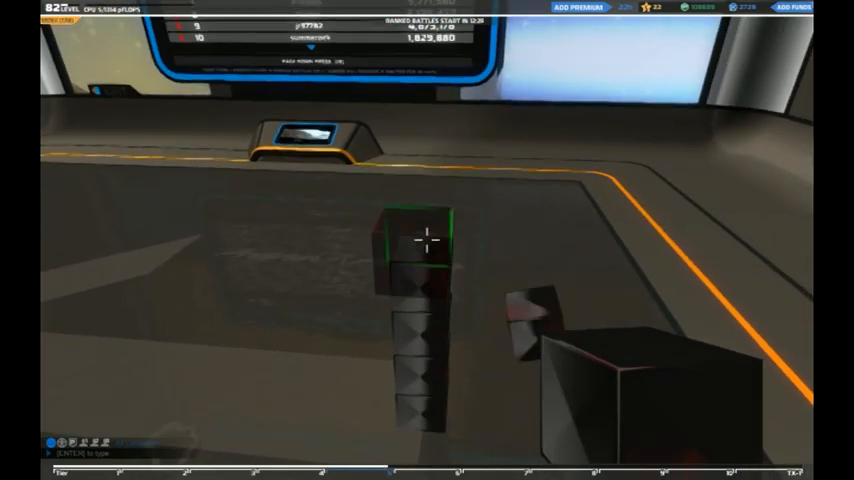
left_click(427, 240)
right_click(427, 240)
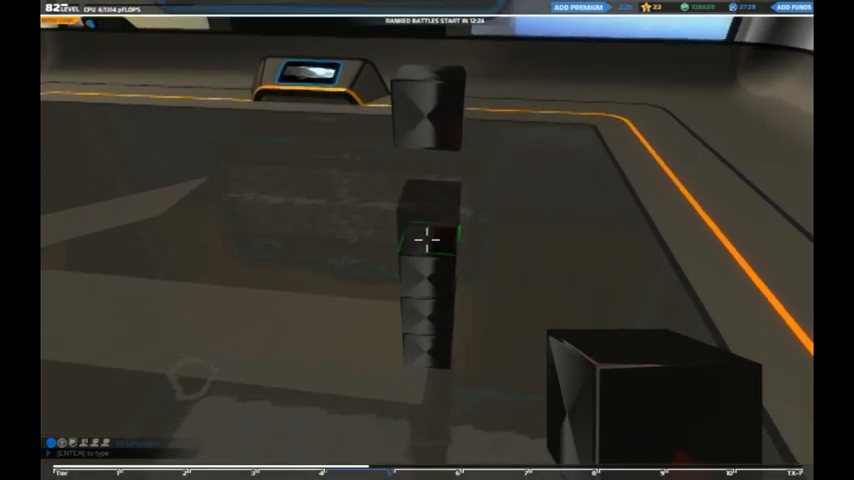
right_click(427, 240)
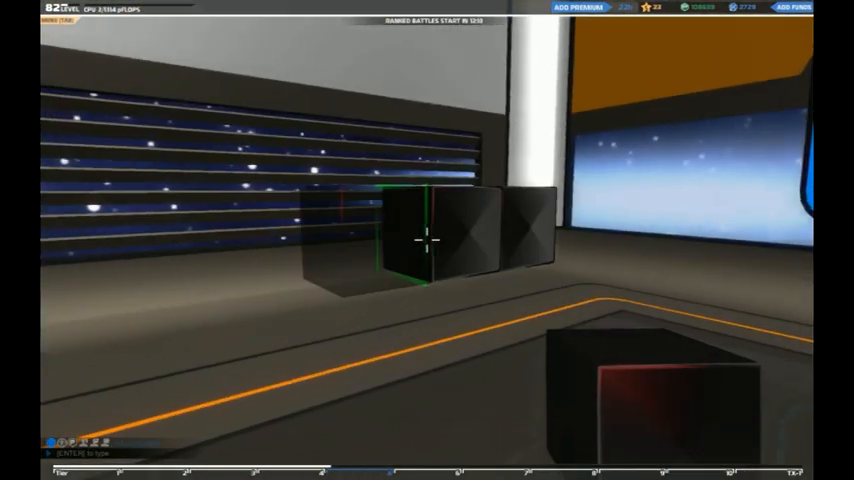
left_click(427, 240)
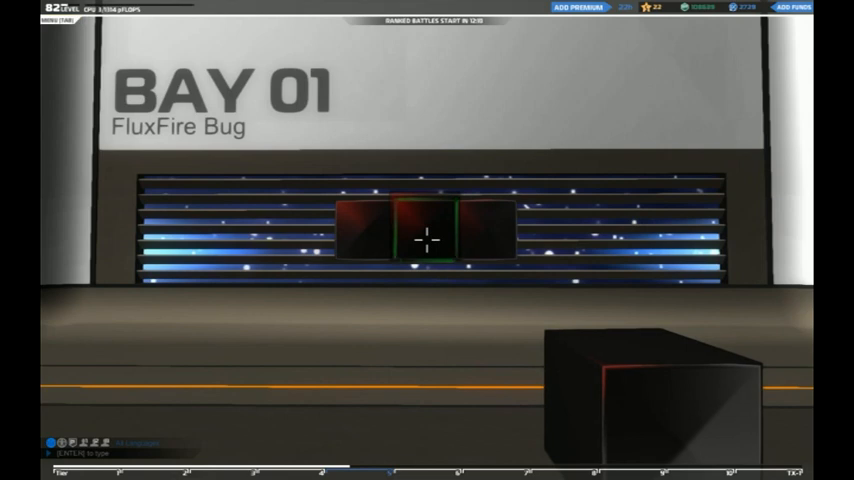
left_click(427, 240)
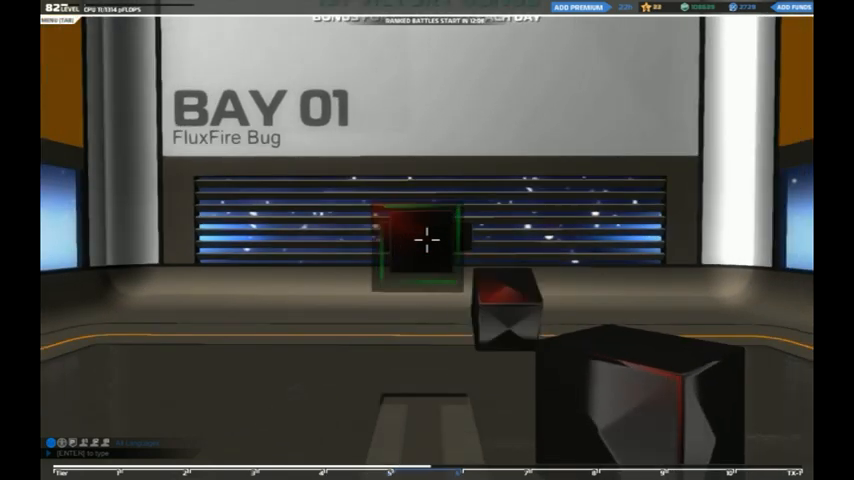
Walk up to the row's end and add cubes on top of and against the structure
key("s")
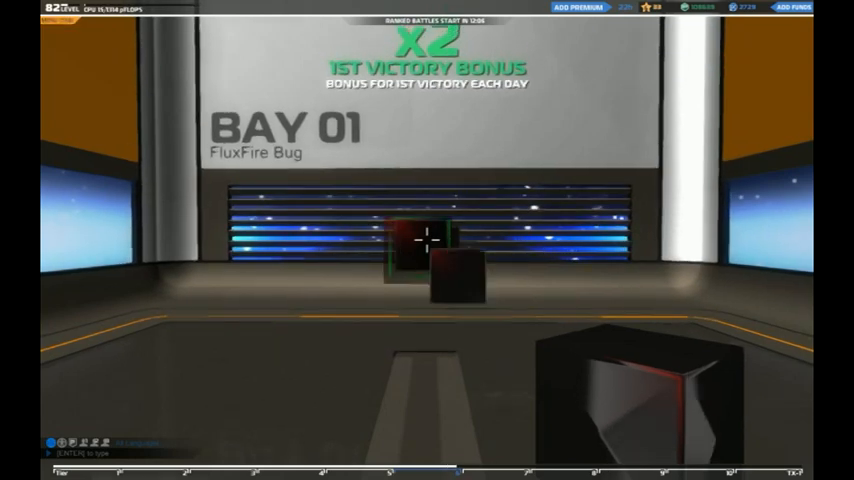
key("w")
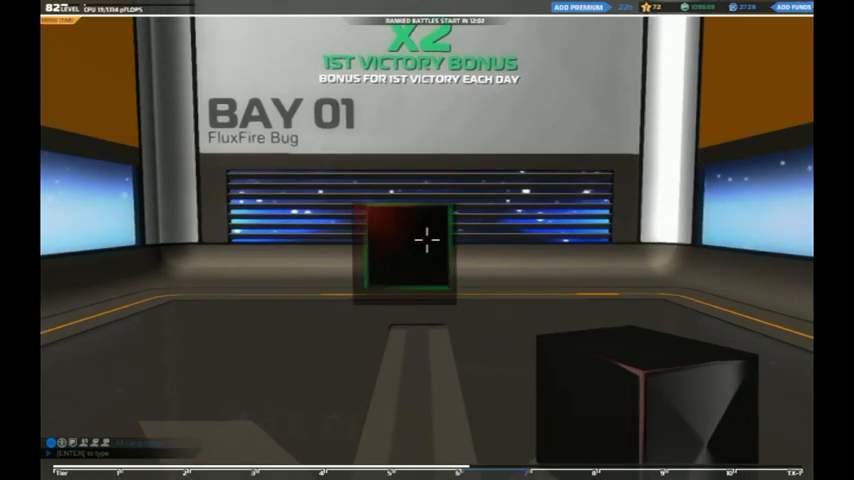
key("w")
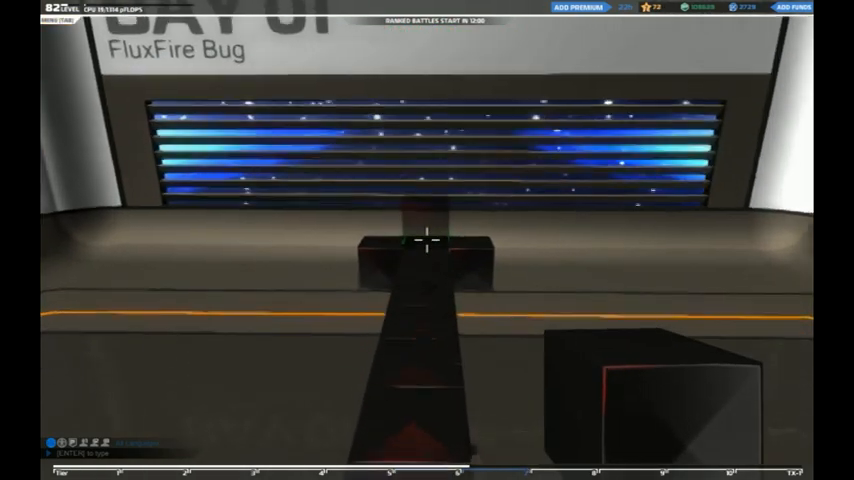
key("w")
key("w")
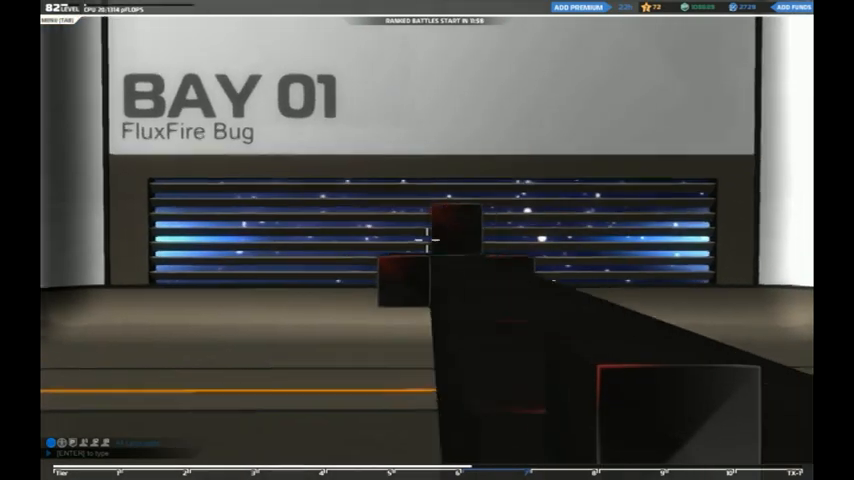
key("a")
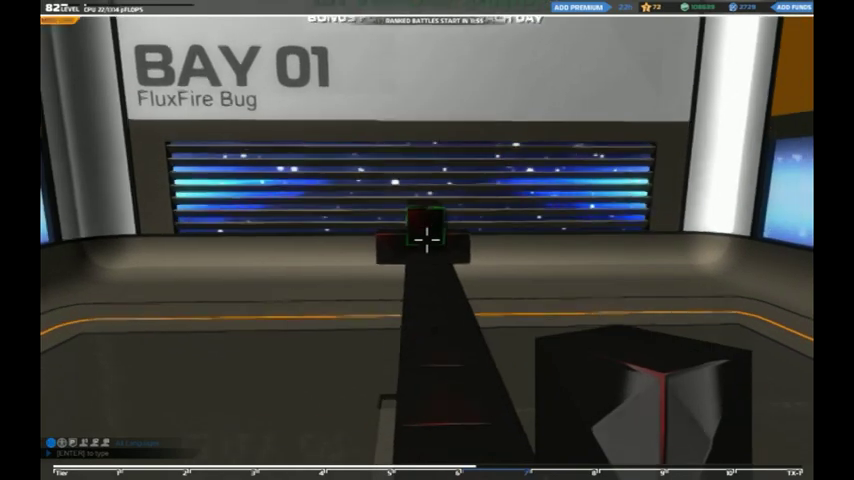
left_click(427, 238)
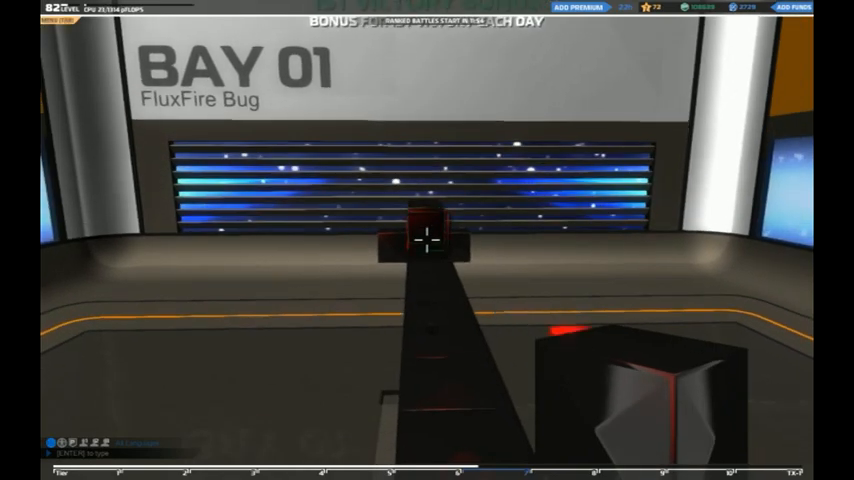
key("space")
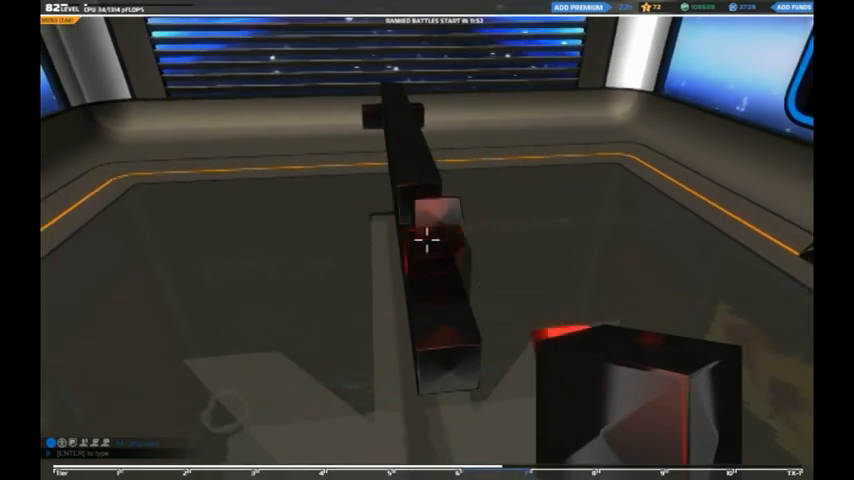
left_click_drag(427, 238, 427, 238)
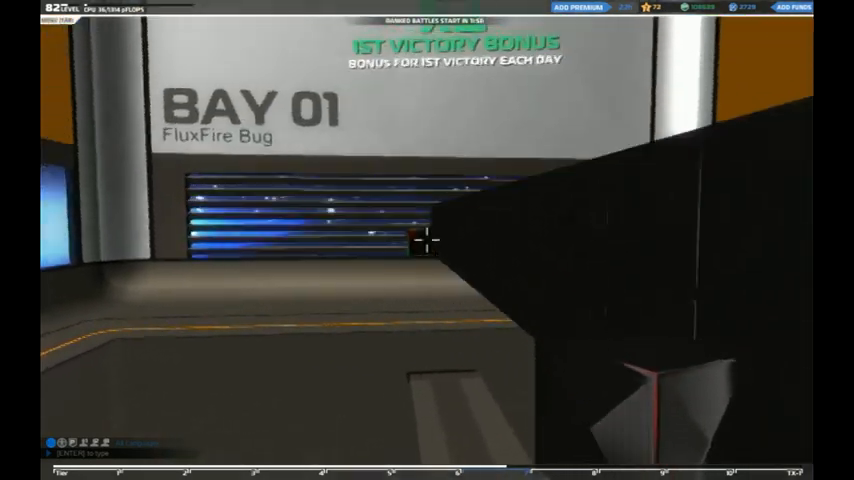
key("s")
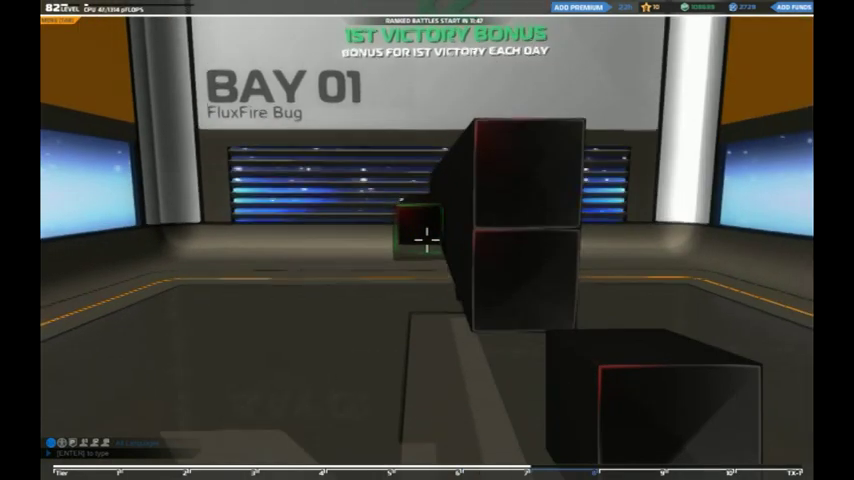
left_click(427, 238)
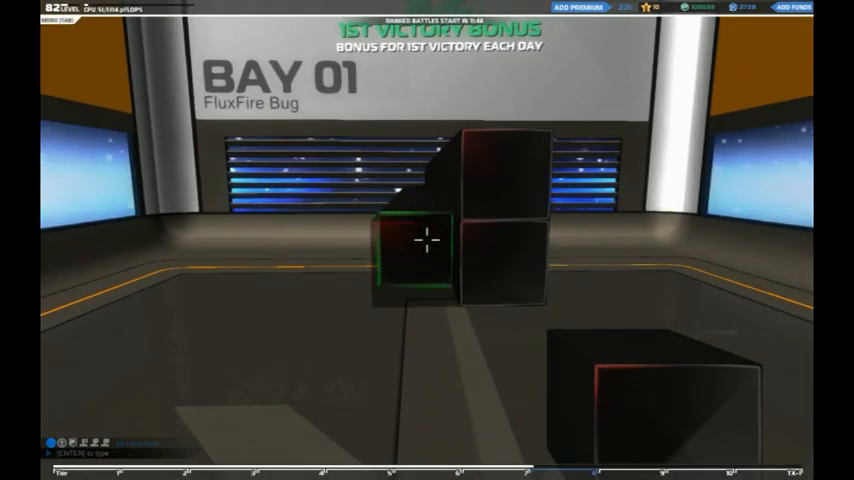
Extend the chassis row cube by cube out to its far end
key("w")
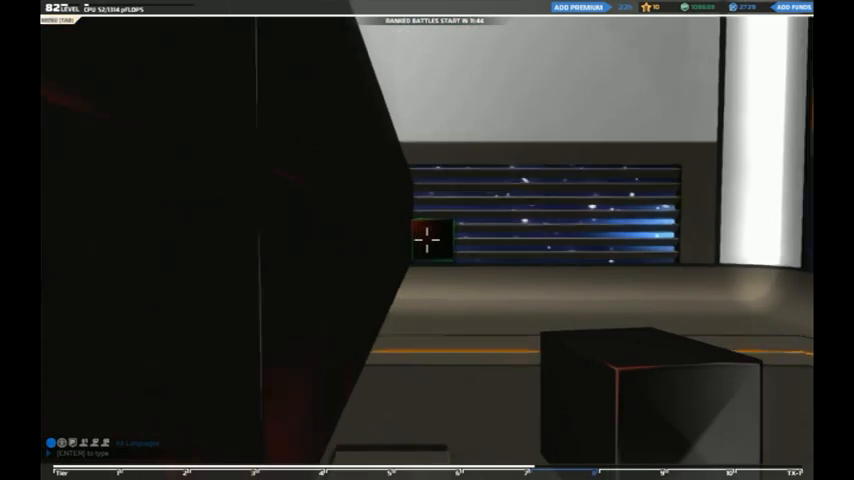
key("s")
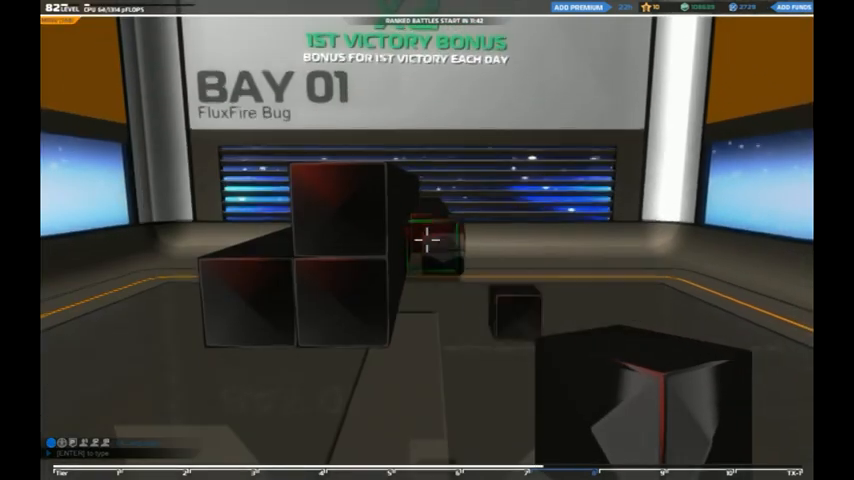
left_click(427, 238)
key("a")
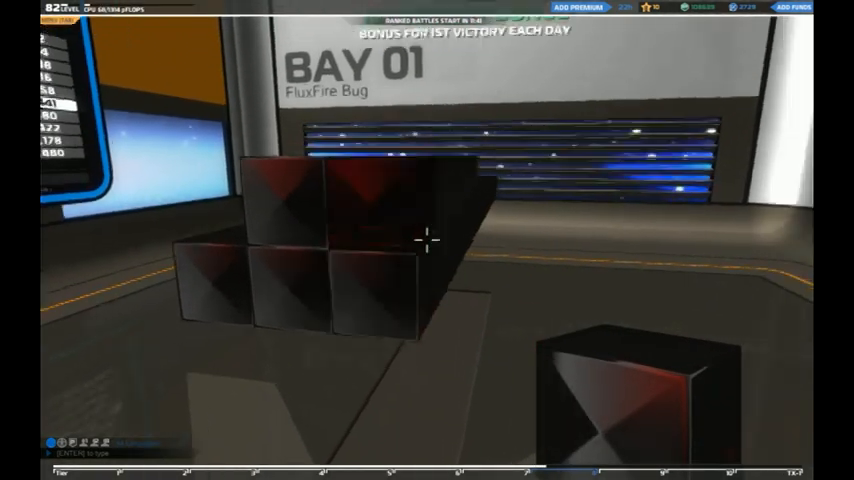
left_click(427, 238)
left_click(427, 238)
key("d")
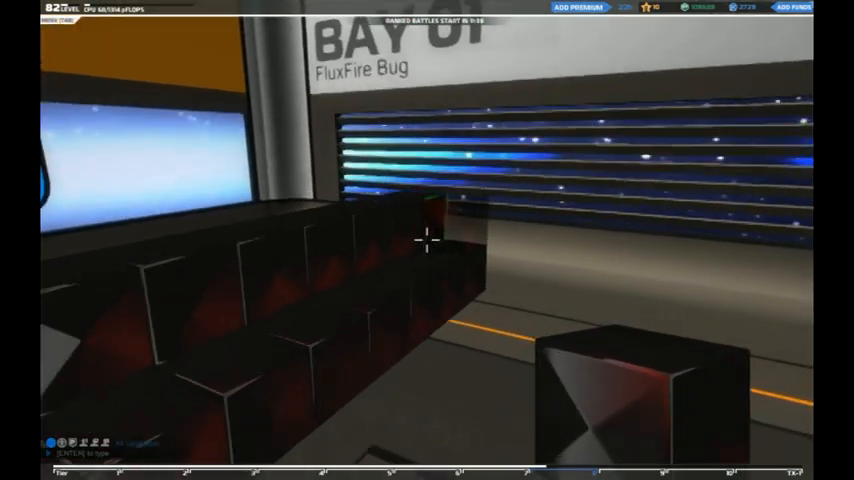
key("w")
left_click(427, 238)
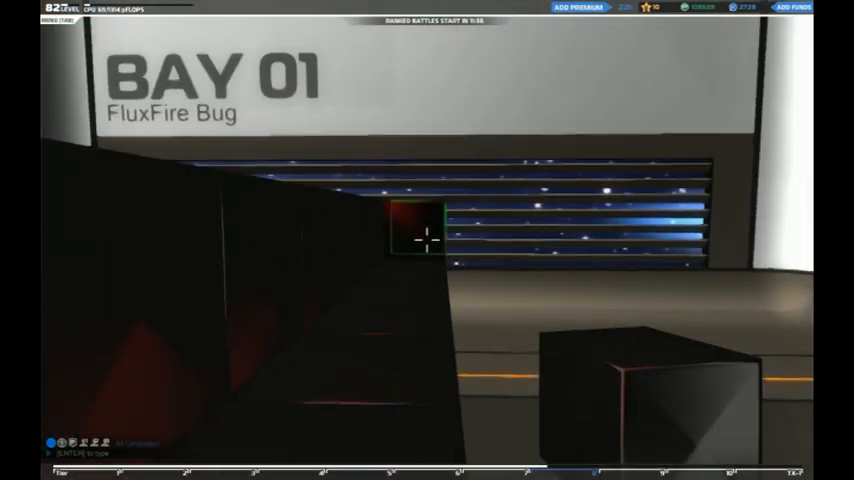
key("s")
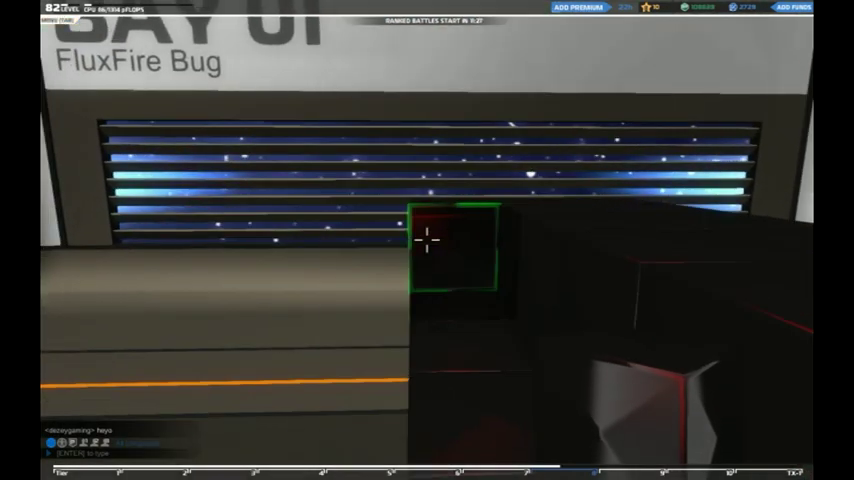
Add a dark armour block beside the end of the row to begin widening the base
left_click(427, 239)
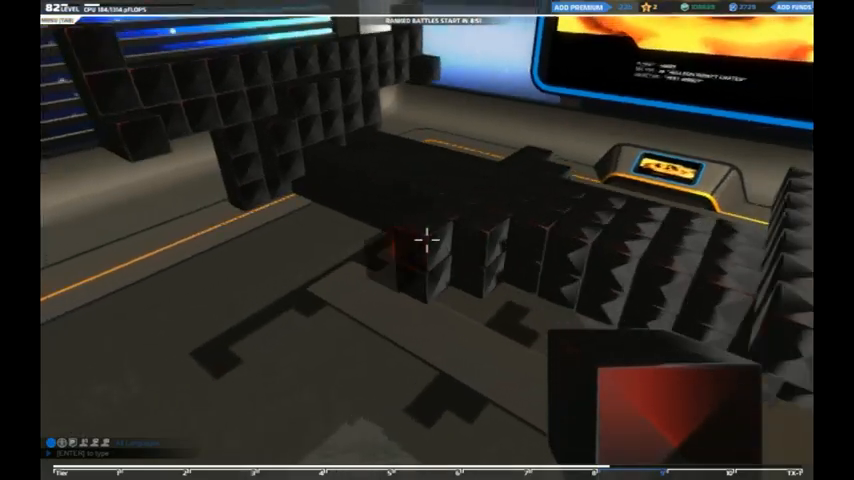
Pick an armour cube and add blocks, including an angled piece, to the chassis edge and wall
key("q")
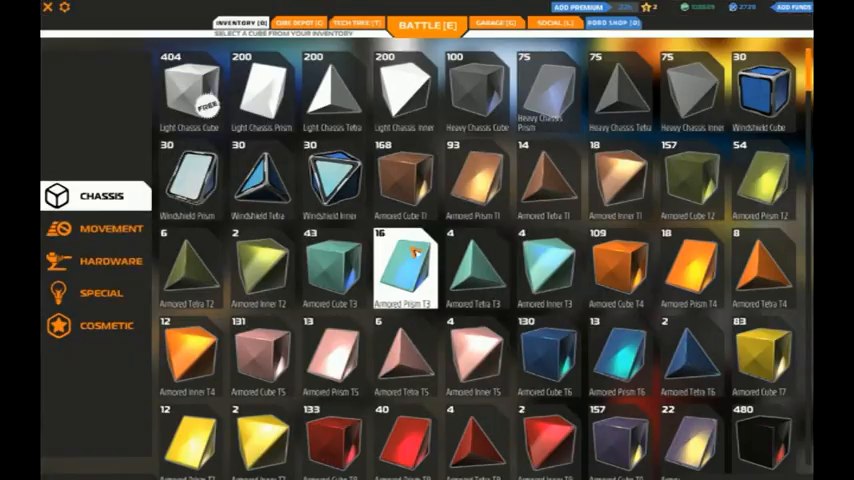
scroll(283, 375, "down", 3)
left_click(283, 375)
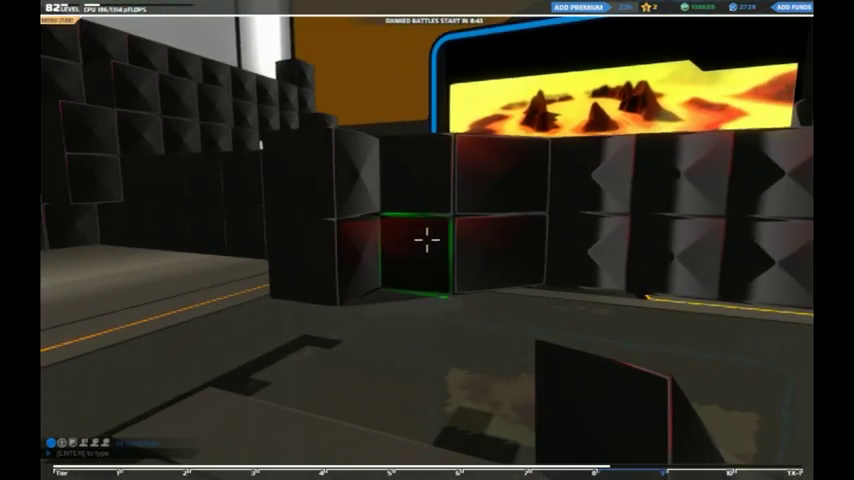
left_click(426, 239)
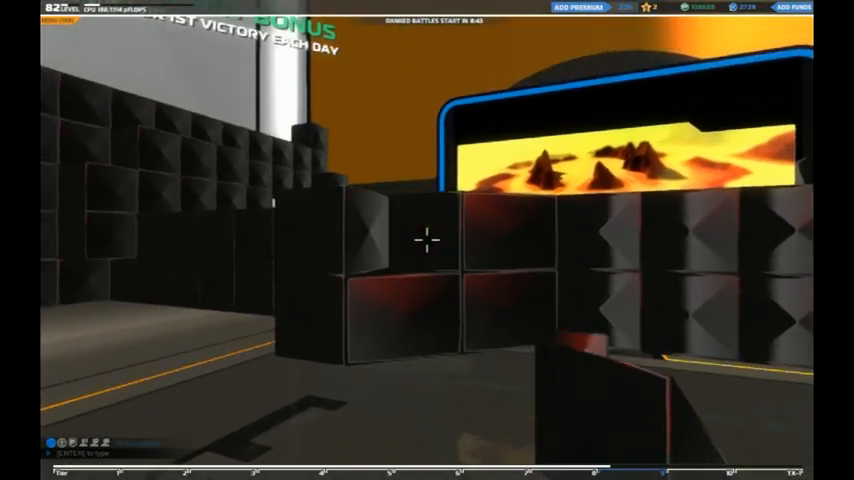
left_click(426, 239)
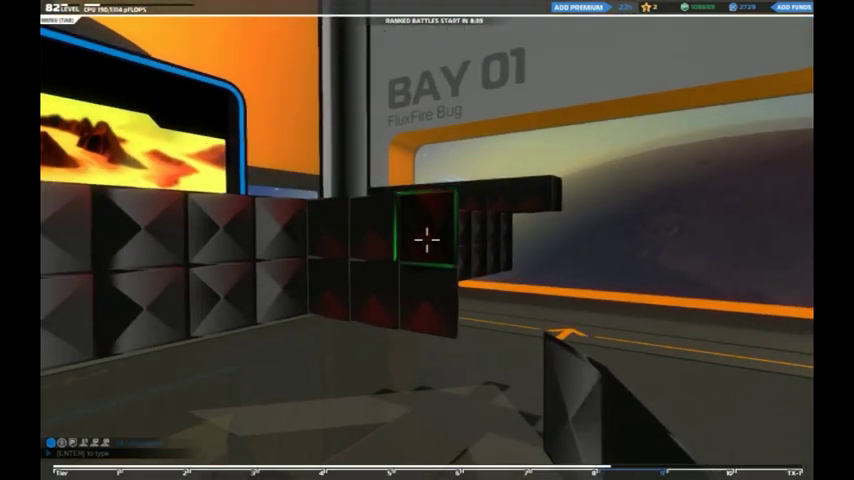
left_click(426, 239)
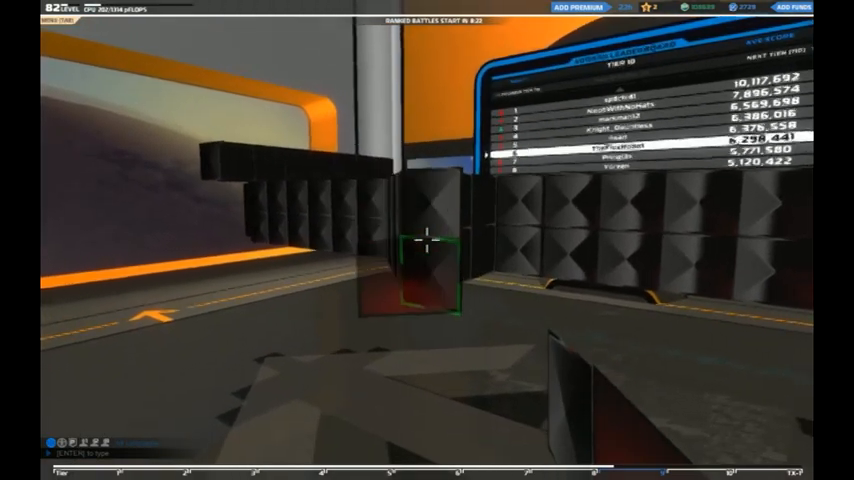
left_click(427, 240)
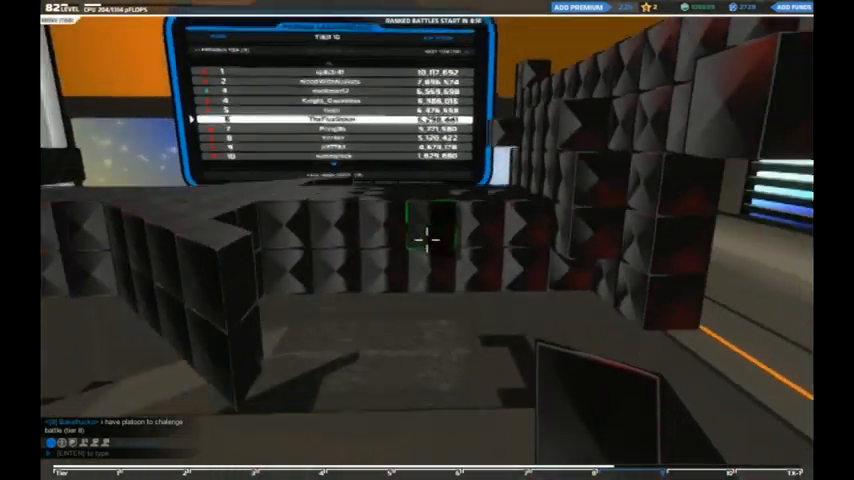
key("q")
Try a Thruster T10 from the Movement parts, cancel the game mode screen, and reopen the inventory
left_click(110, 230)
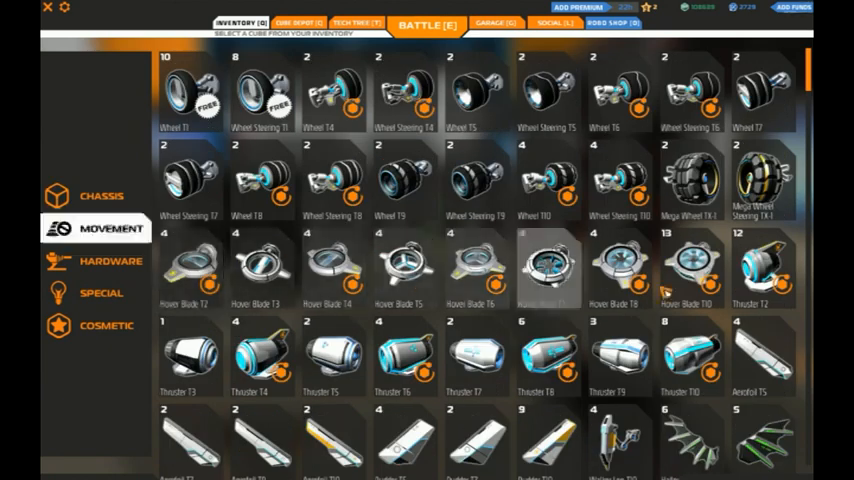
scroll(668, 352, "down", 1)
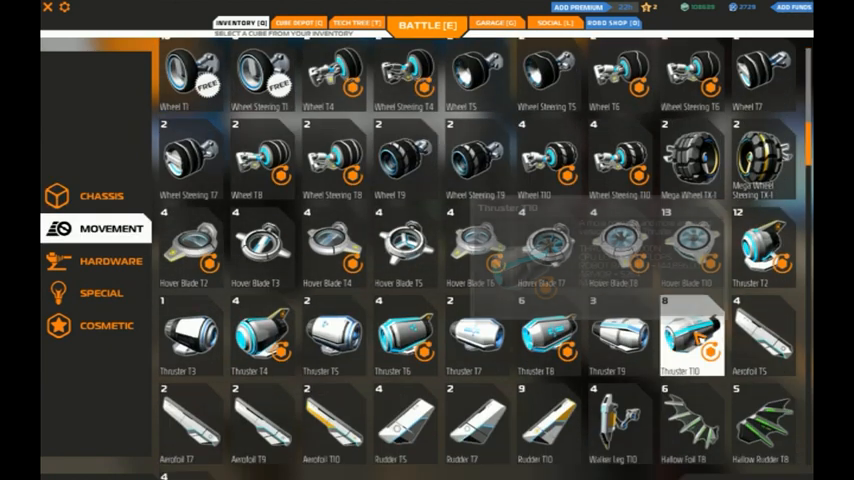
left_click(690, 345)
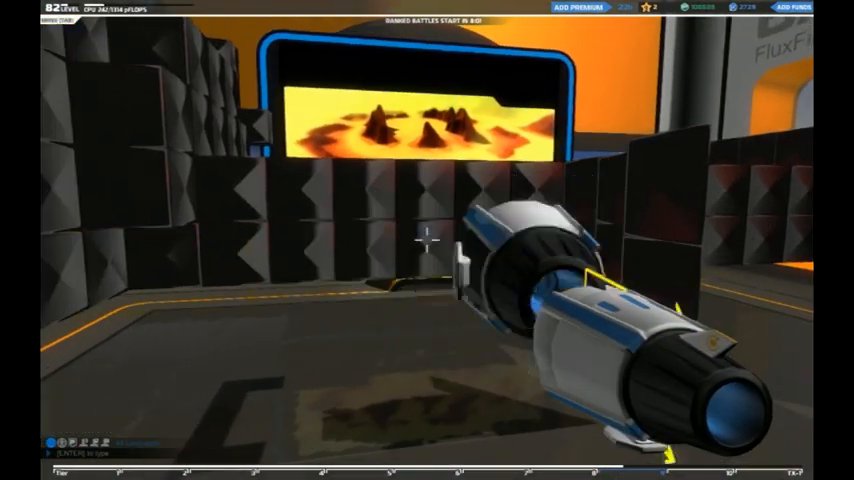
key("e")
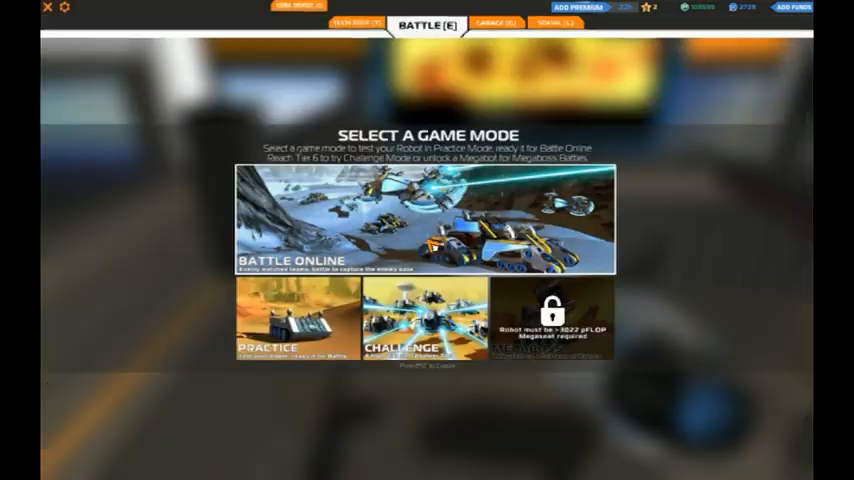
key("Escape")
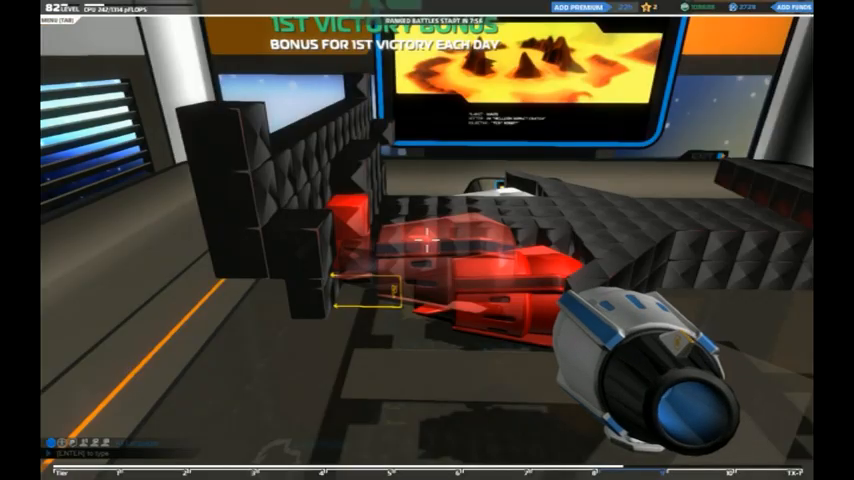
key("q")
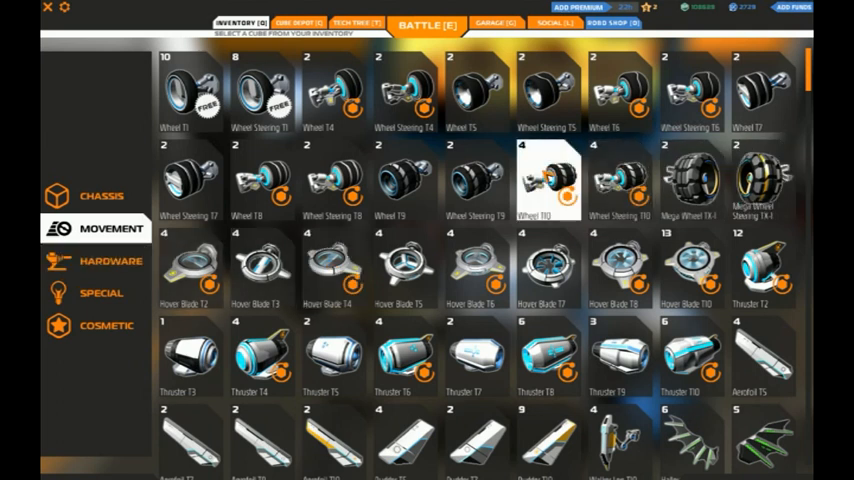
Mount Wheel T10 wheels on the chassis sides and bring the inventory back up
left_click(550, 180)
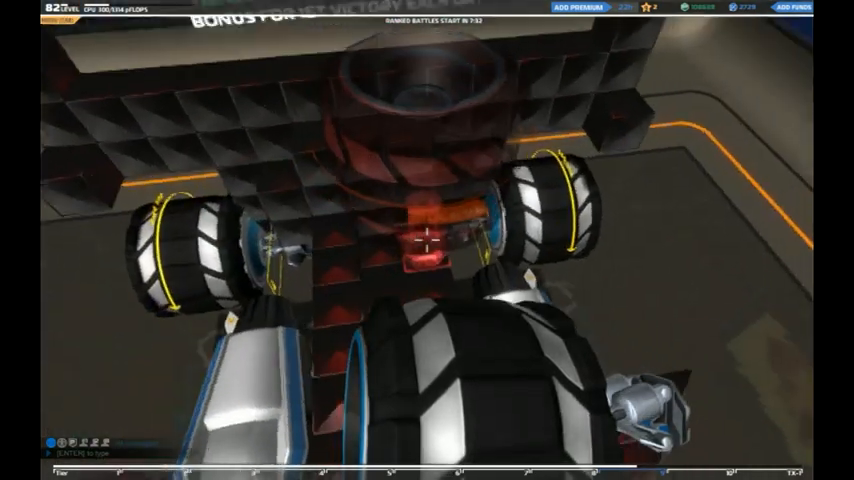
key("q")
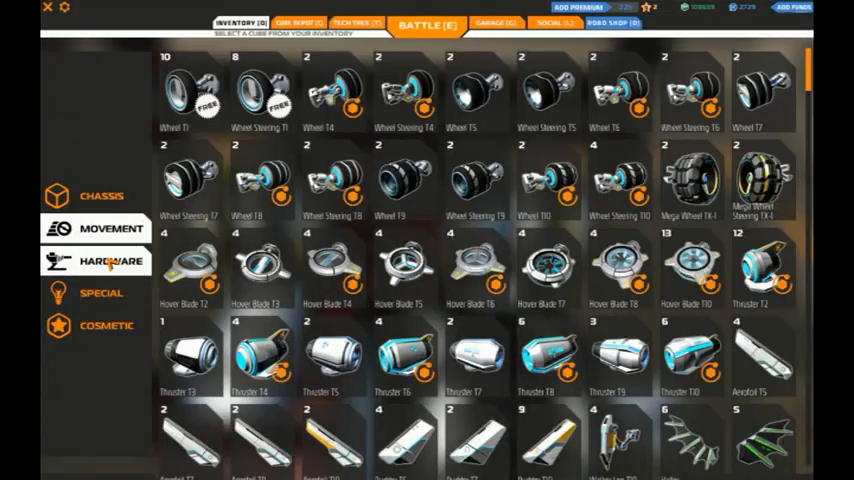
Place a Pilot Seat from the Special parts between the wheels
left_click(113, 289)
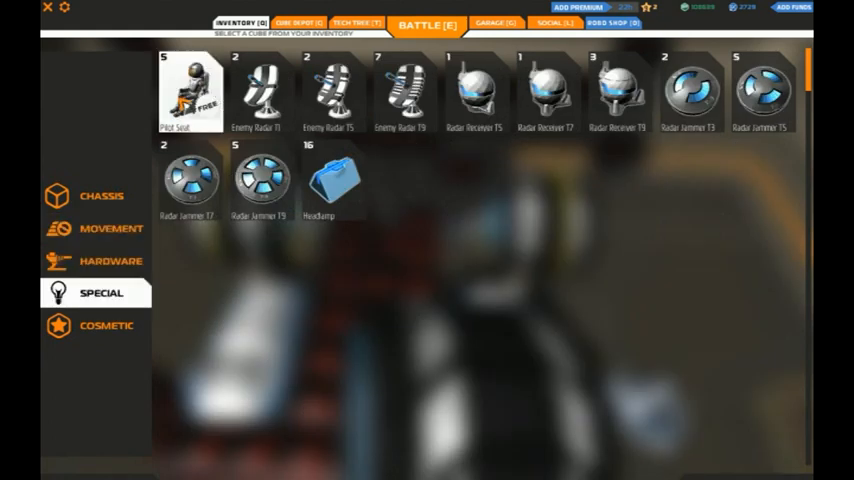
left_click(191, 91)
left_click(427, 245)
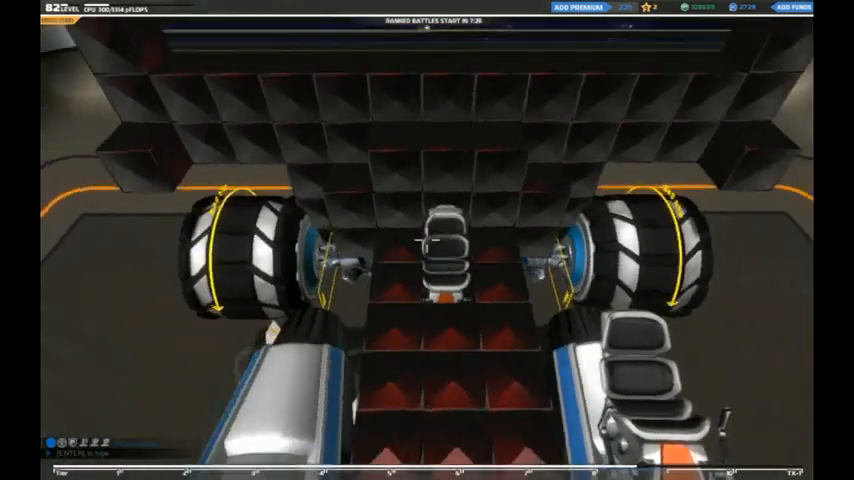
key("q")
left_click(112, 262)
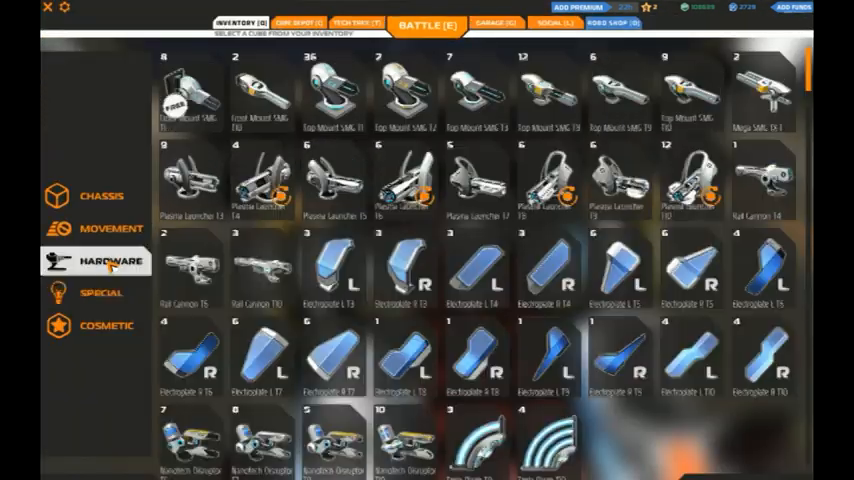
Fit Electroplate R T7 and L T7 over the seat and switch to the chassis cubes
left_click(330, 360)
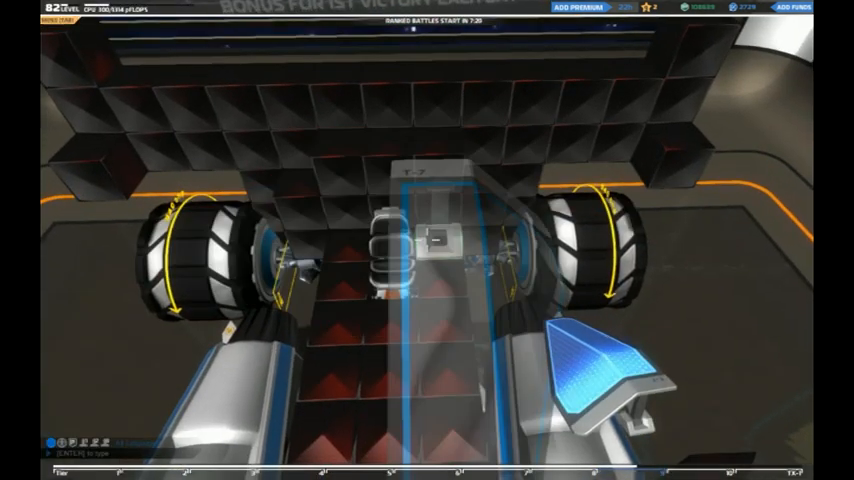
key("q")
left_click(270, 362)
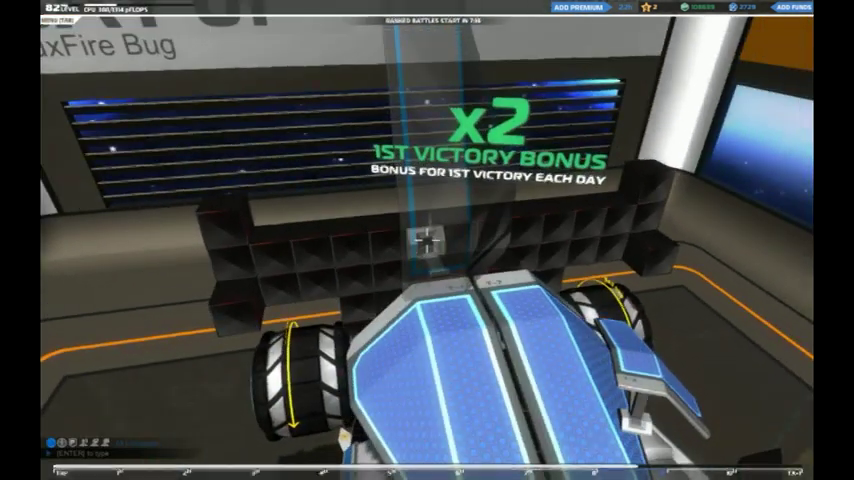
key("q")
left_click(98, 196)
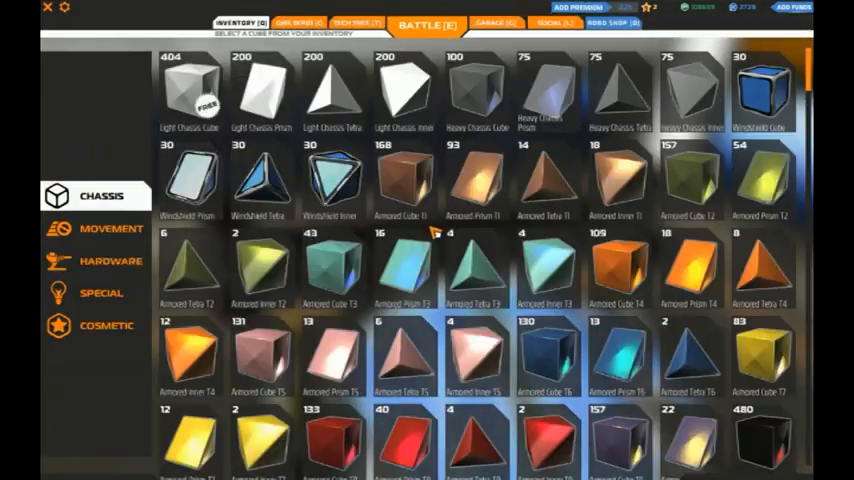
scroll(430, 250, "down", 2)
scroll(430, 250, "down", 2)
Remove a stray block and lengthen the armoured chassis toward the back around the electroplates
key("q")
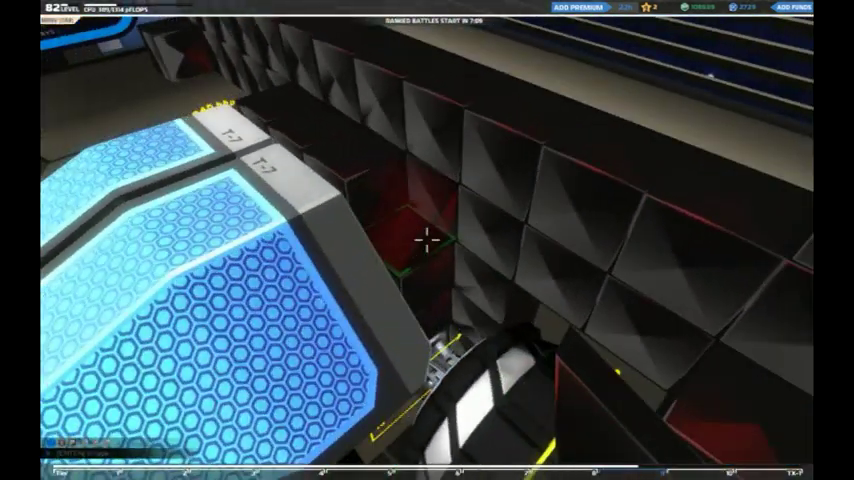
right_click(427, 239)
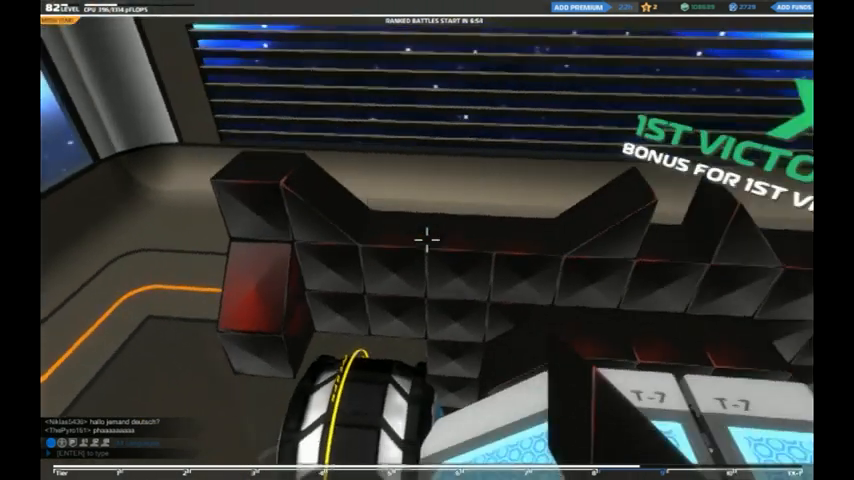
key("Tab")
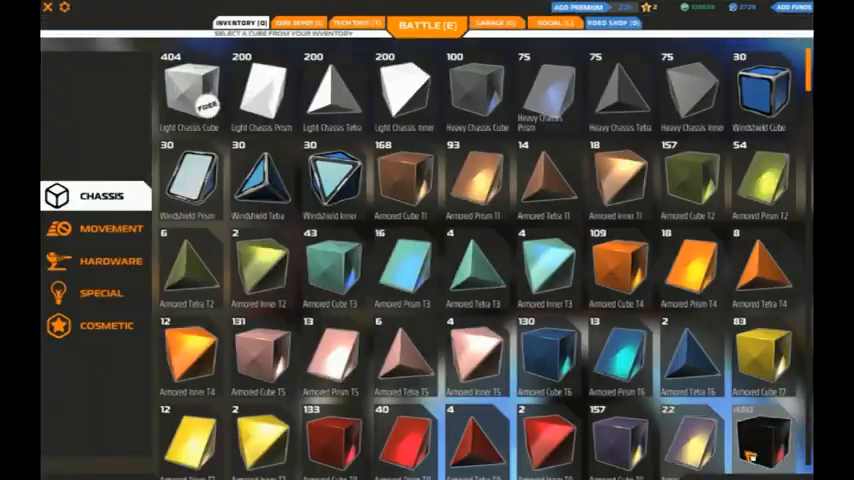
key("Tab")
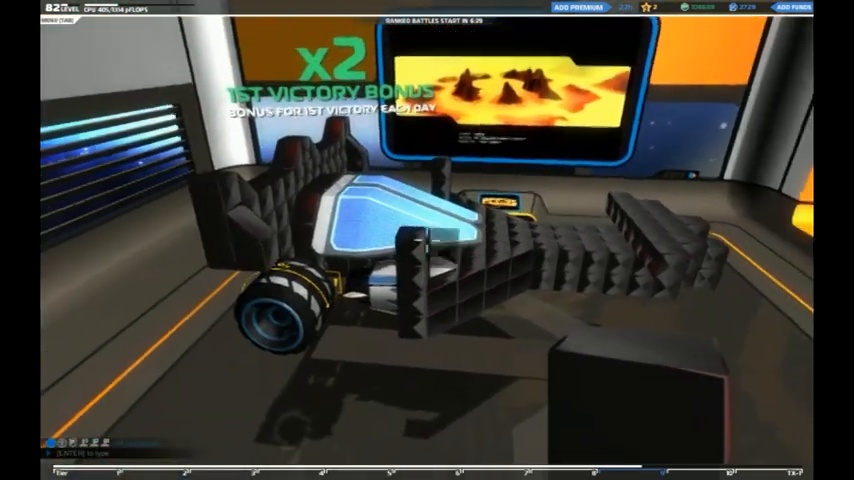
key("q")
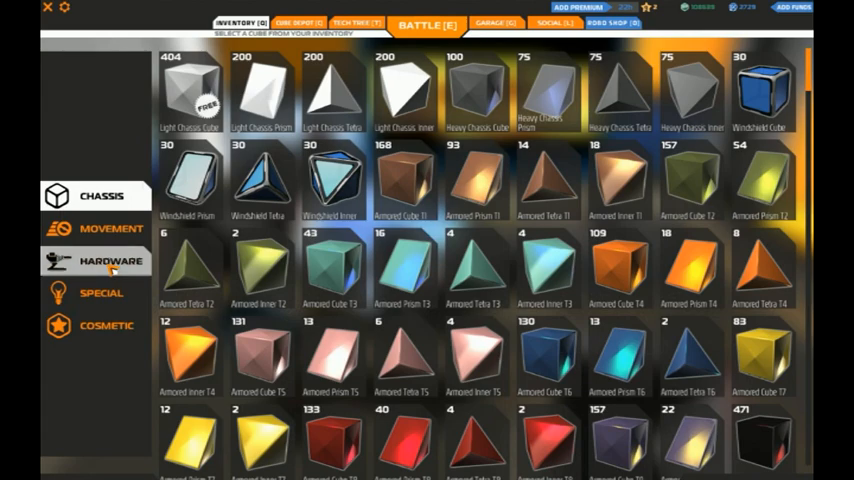
Fit Electroplate R T3 and further electroplates onto the buggy's nose and sides
left_click(111, 261)
left_click(768, 358)
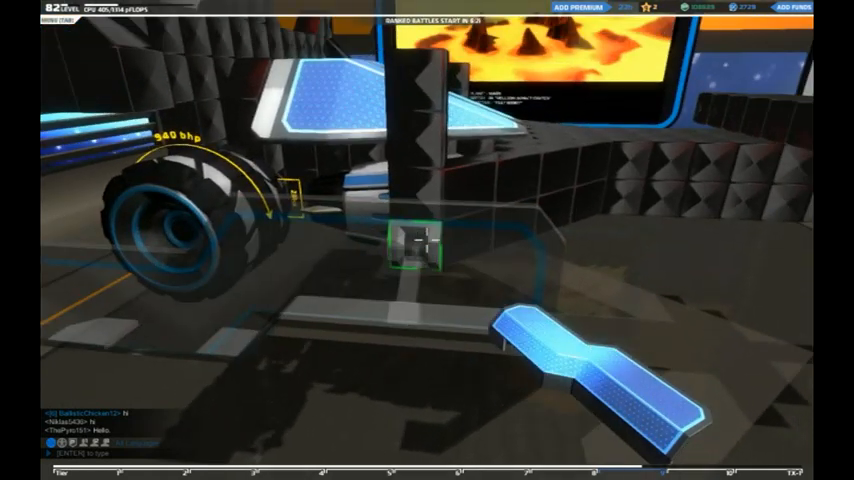
key("q")
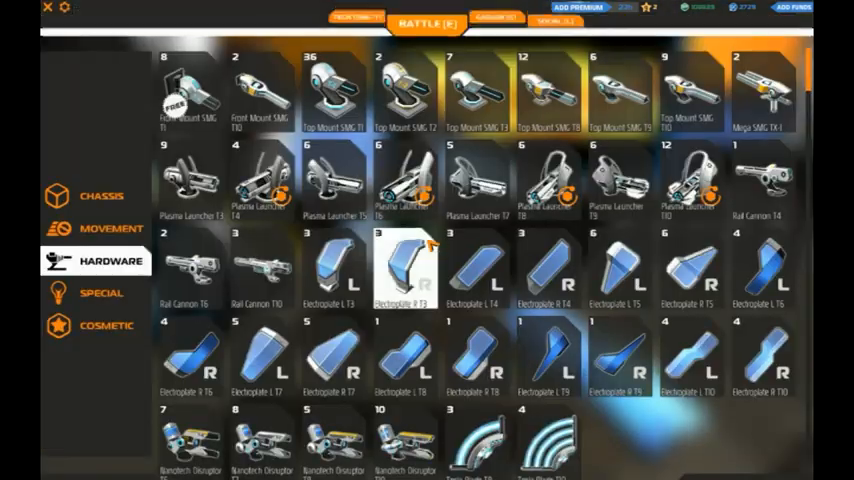
left_click(700, 355)
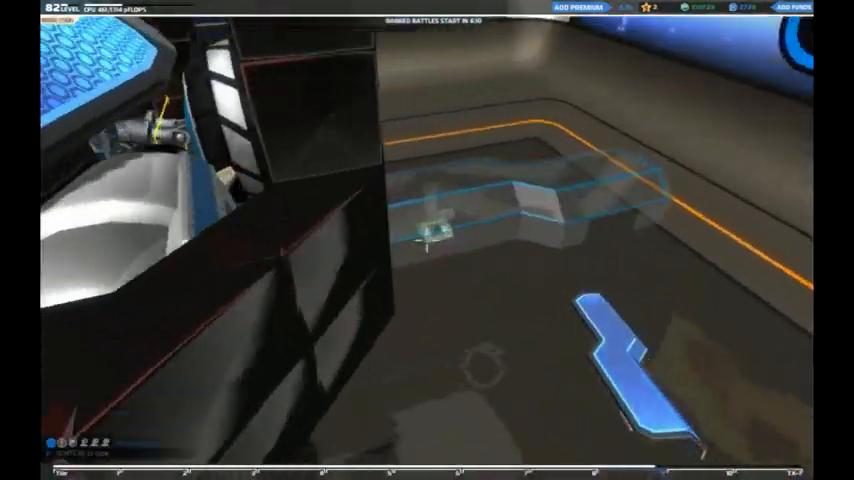
key("Tab")
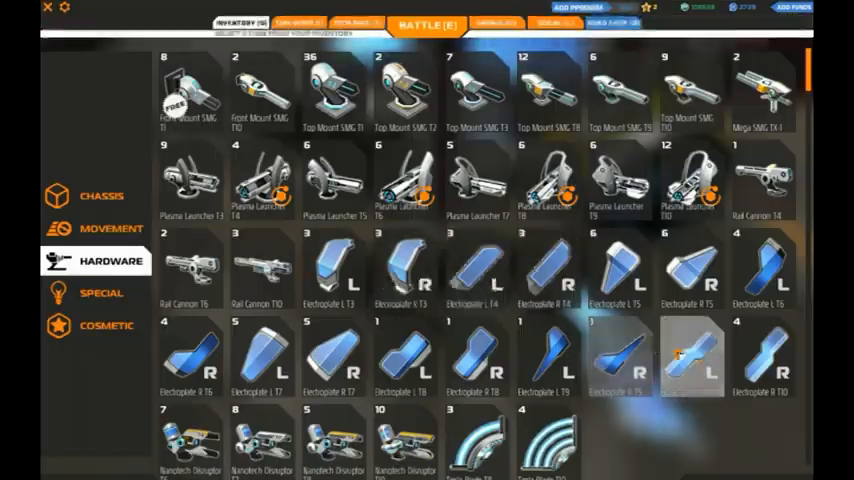
left_click(762, 350)
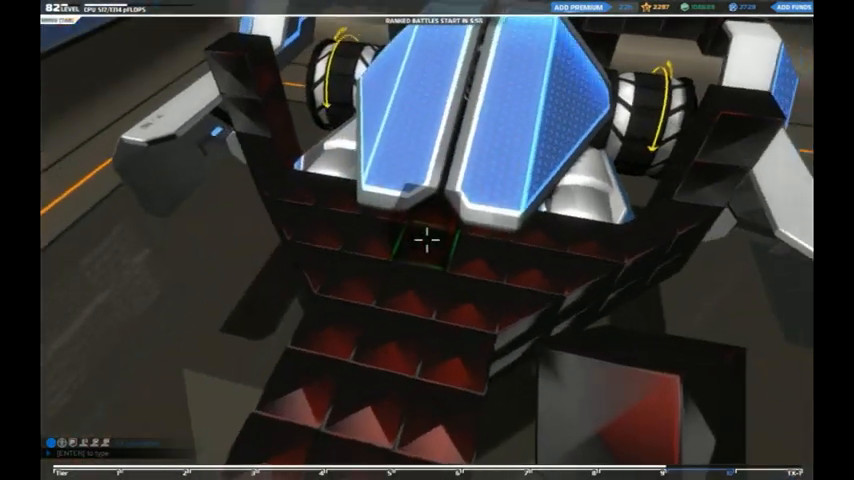
Mount three plasma launchers from the Hardware list on top of the chassis
key("q")
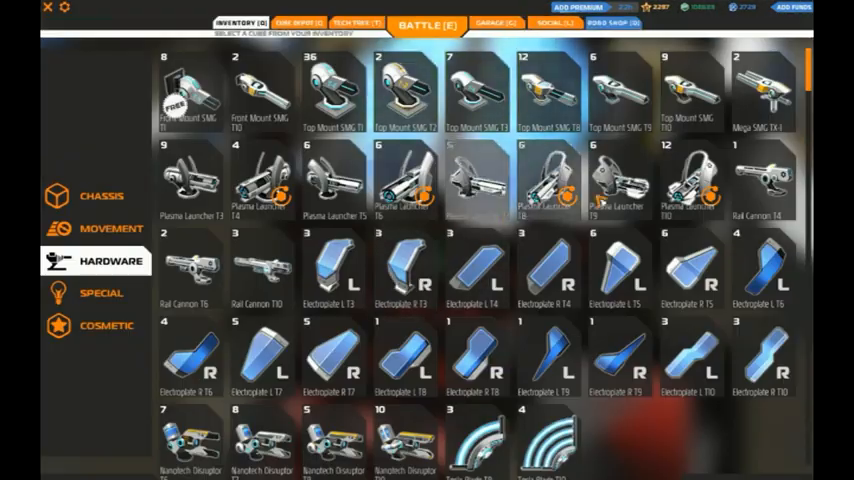
left_click(690, 182)
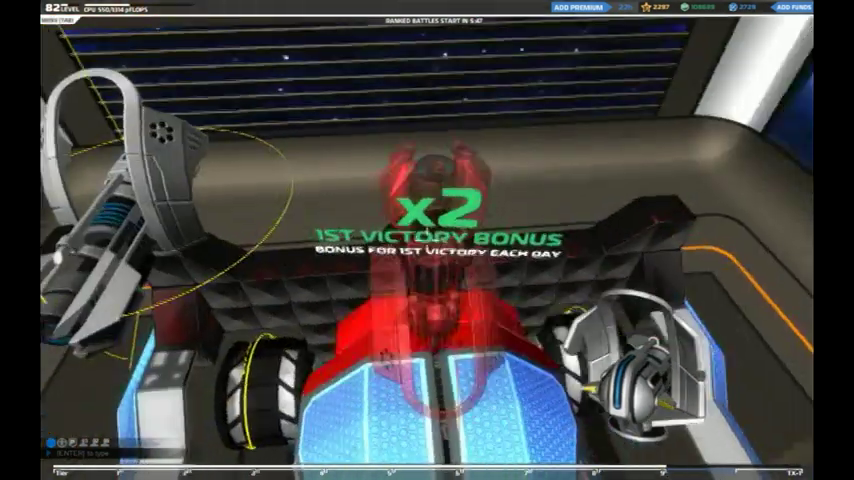
left_click(427, 240)
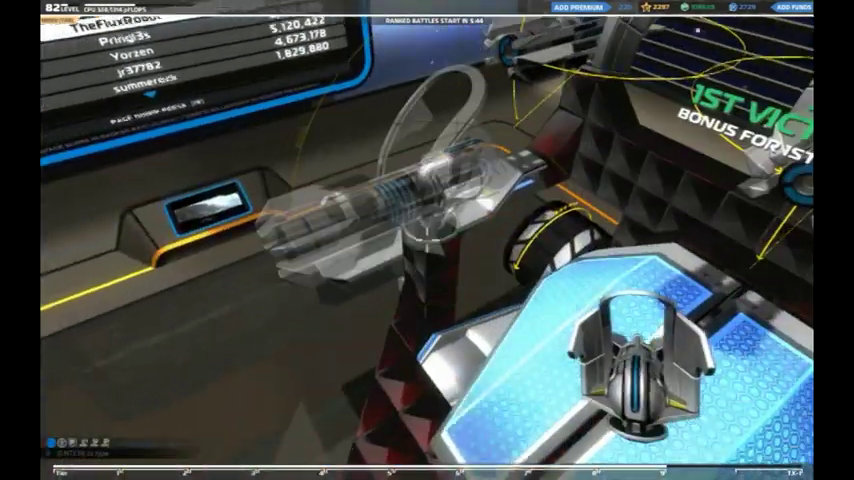
left_click(427, 240)
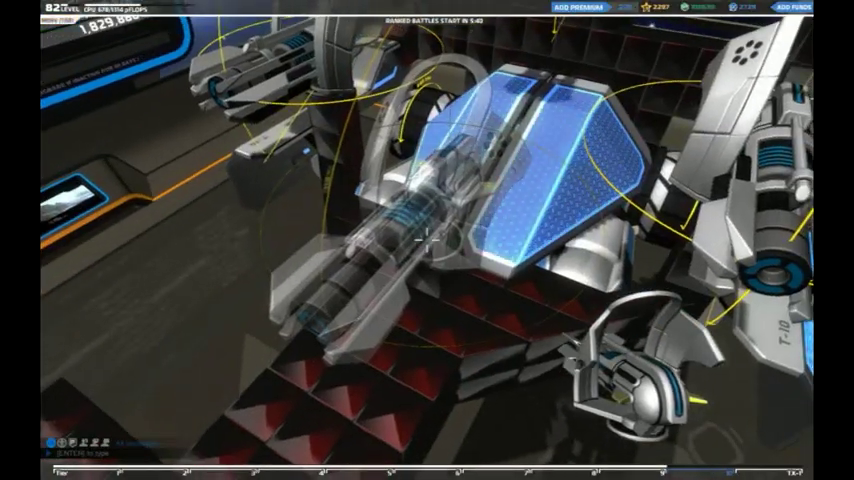
left_click(427, 240)
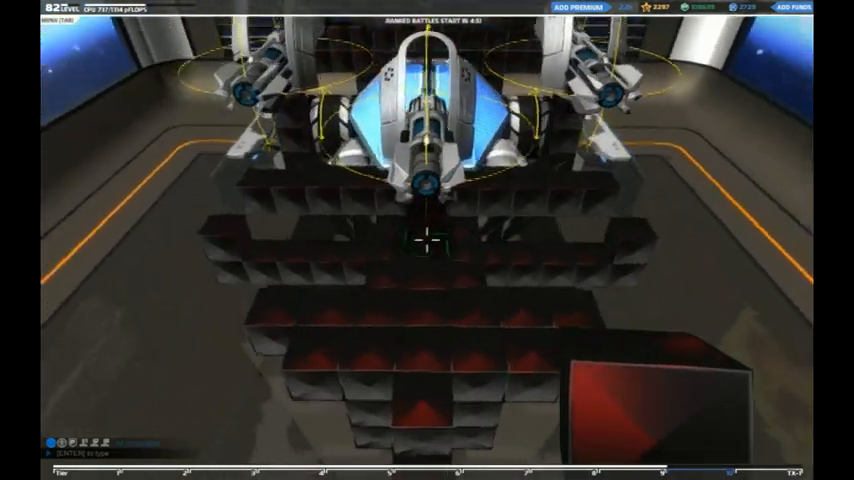
Bring up the parts inventory after arranging the plasma launchers across the top
key("Tab")
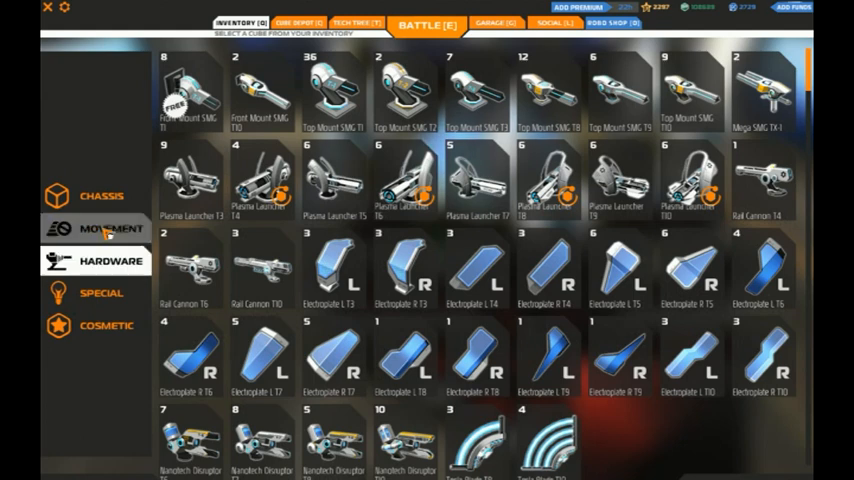
Attach hover blades under the chassis from the Movement list, then show the Special parts
left_click(108, 230)
left_click(692, 268)
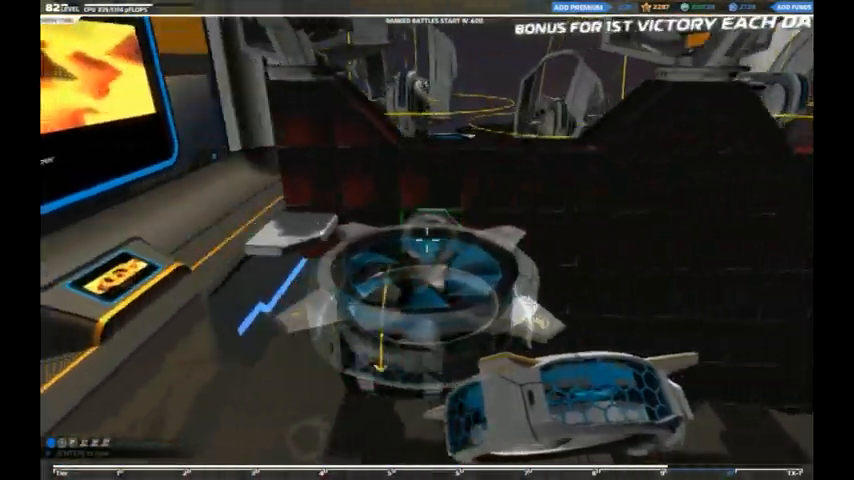
left_click(427, 238)
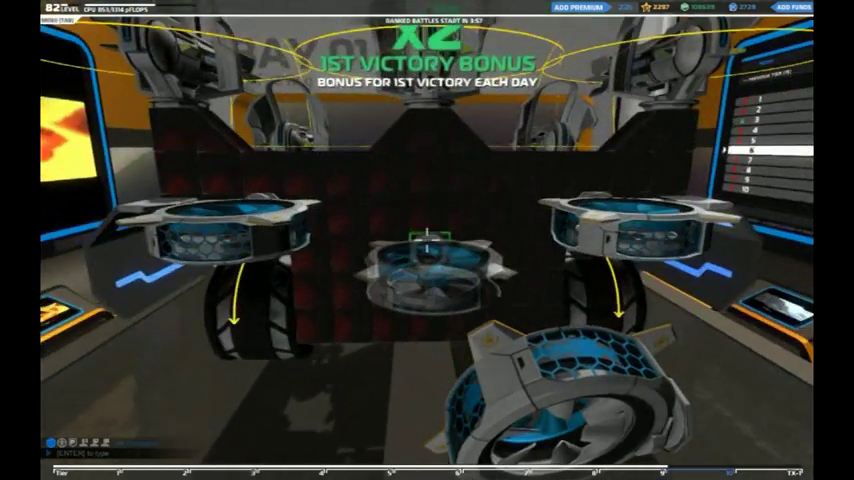
key("q")
left_click(115, 295)
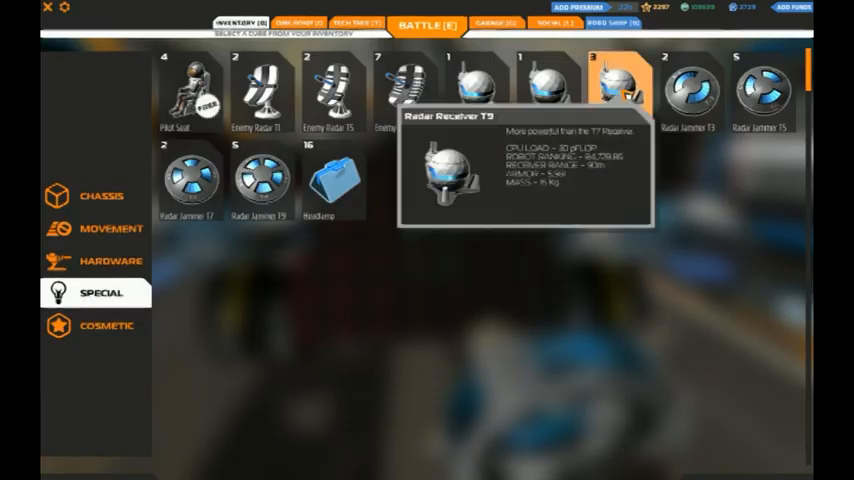
Place a Radar Receiver T9 and an Enemy Radar T9 among the rear thrusters
left_click(618, 85)
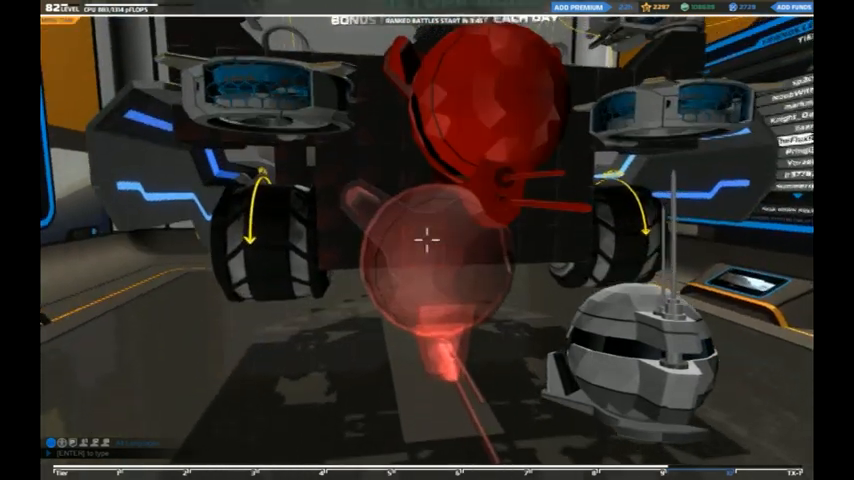
key("q")
left_click(410, 95)
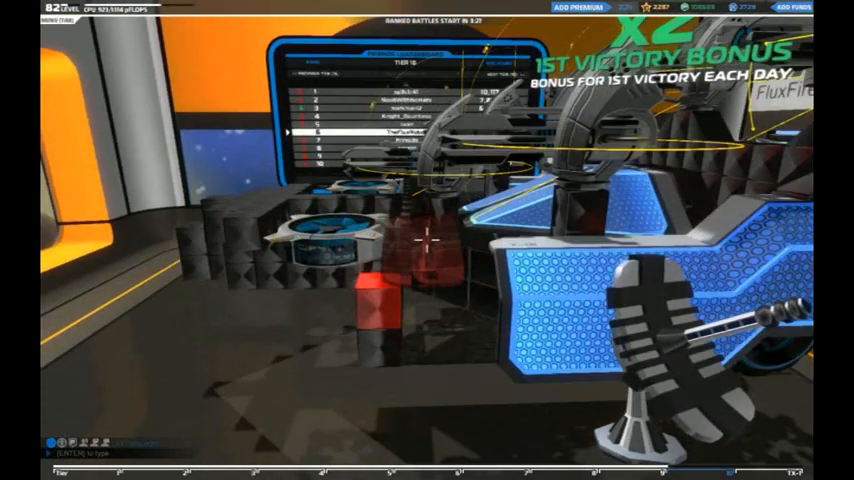
Fit Electroplate R T9 and Electroplate L T9 from Hardware onto the buggy's sides
key("q")
left_click(112, 262)
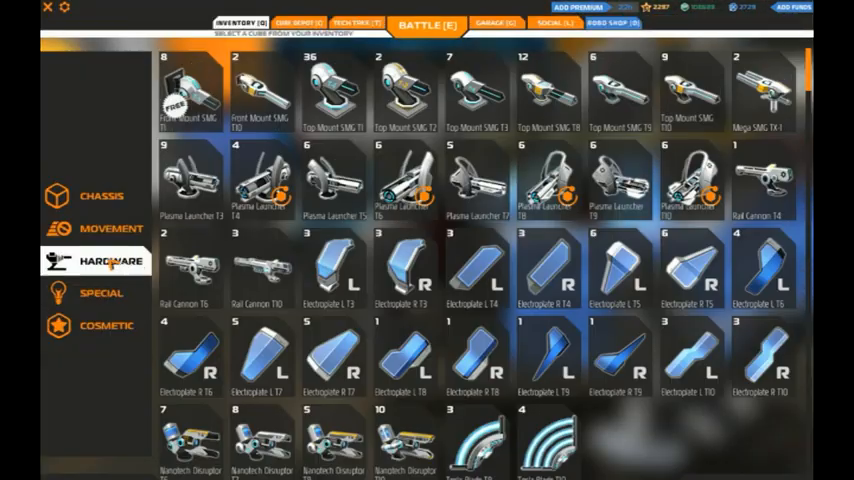
left_click(628, 372)
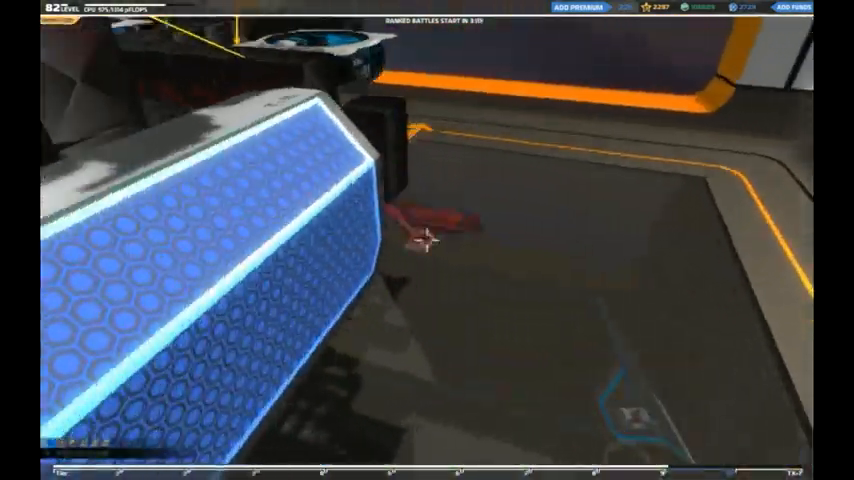
key("q")
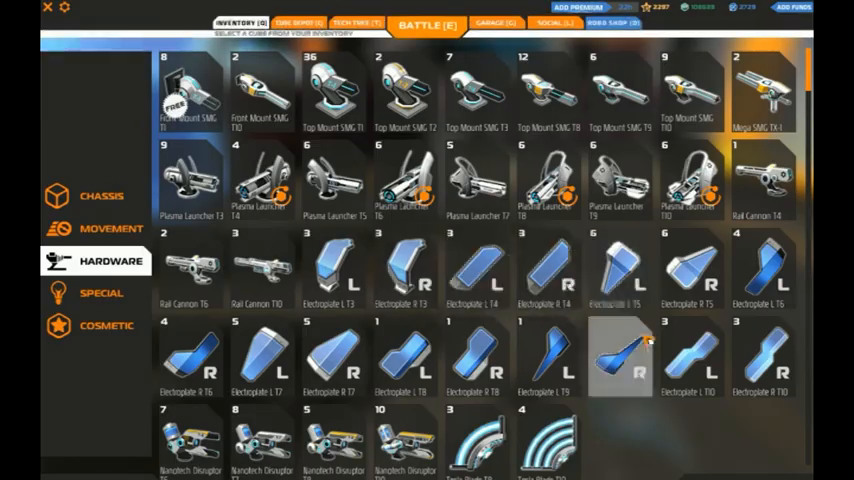
left_click(548, 358)
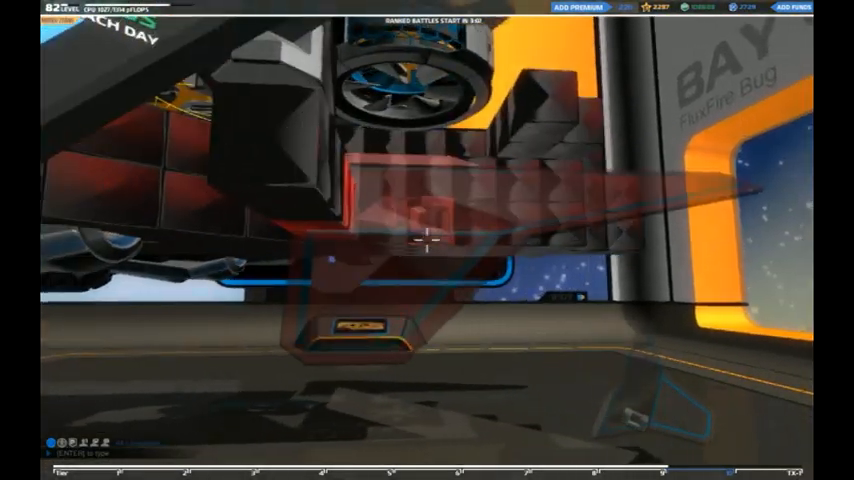
Mount Wheel Steering units from the Movement list on both flanks of the chassis
key("q")
left_click(105, 230)
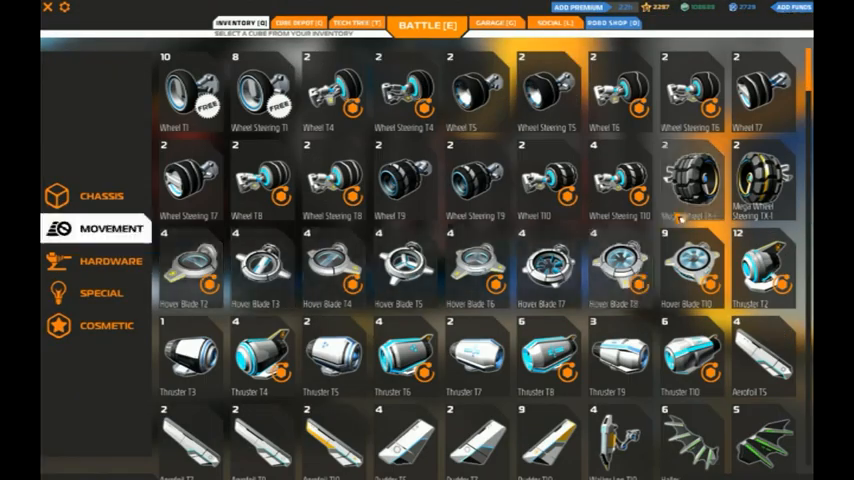
left_click(620, 180)
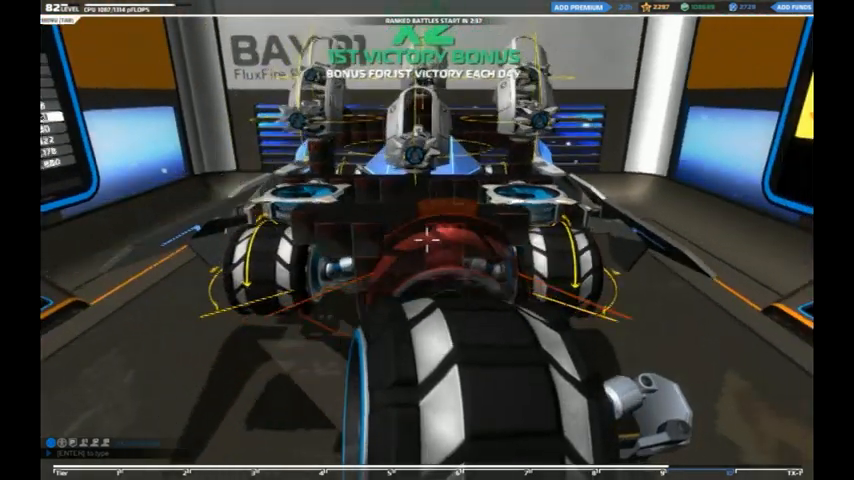
Shield the buggy's front with an Electroplate R T5 from the Hardware list
key("Tab")
left_click(110, 262)
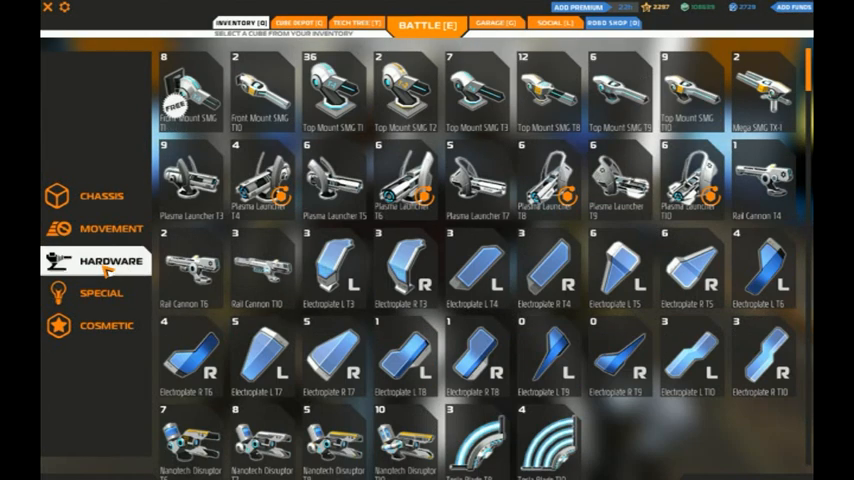
left_click(693, 268)
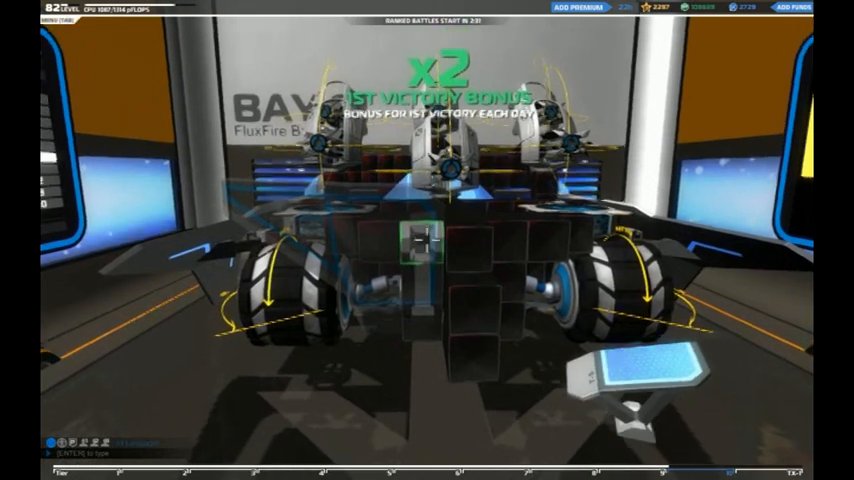
key("w")
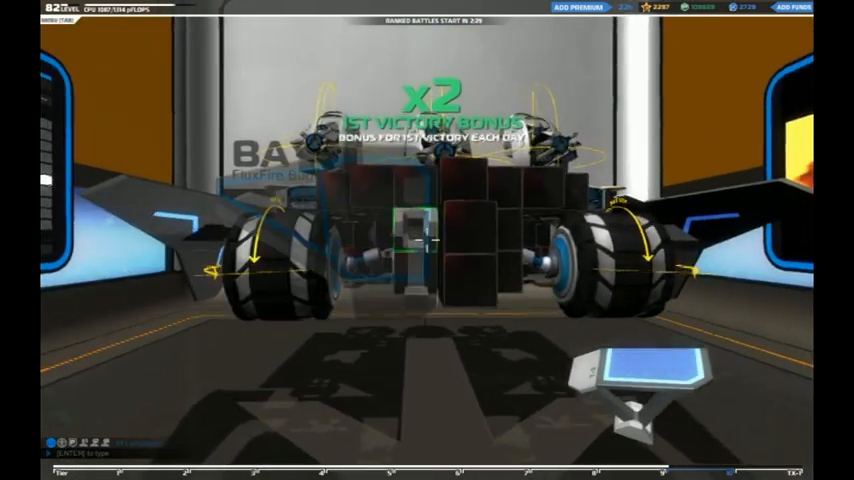
key("a")
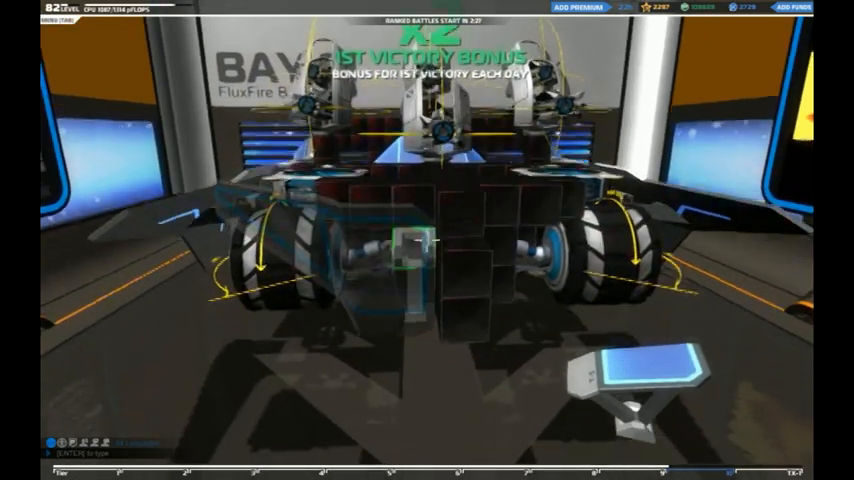
key("d")
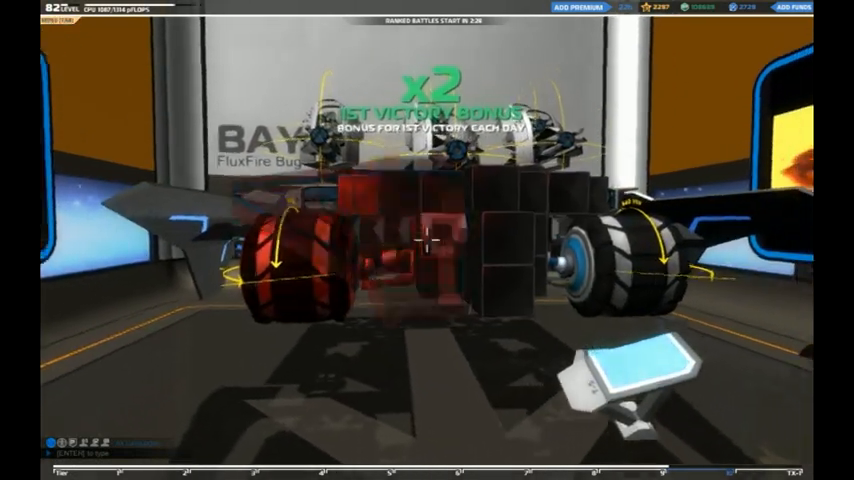
left_click(427, 238)
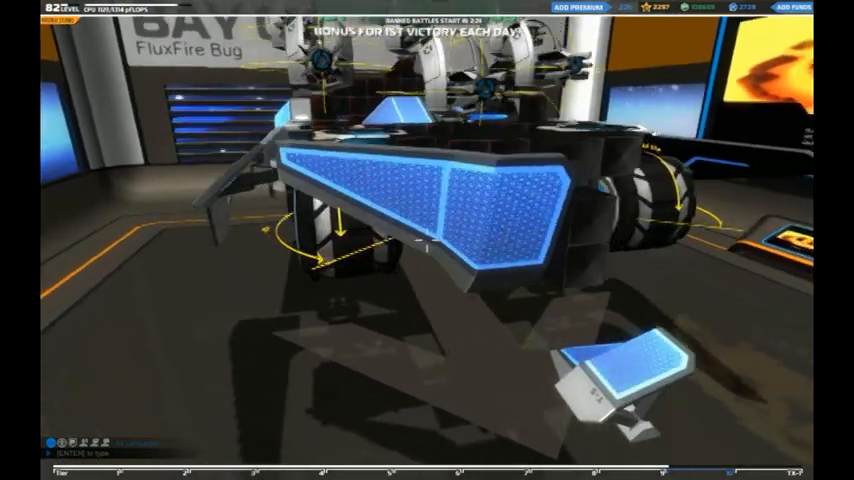
Add an Electroplate L T5 to the buggy's right side corner
key("q")
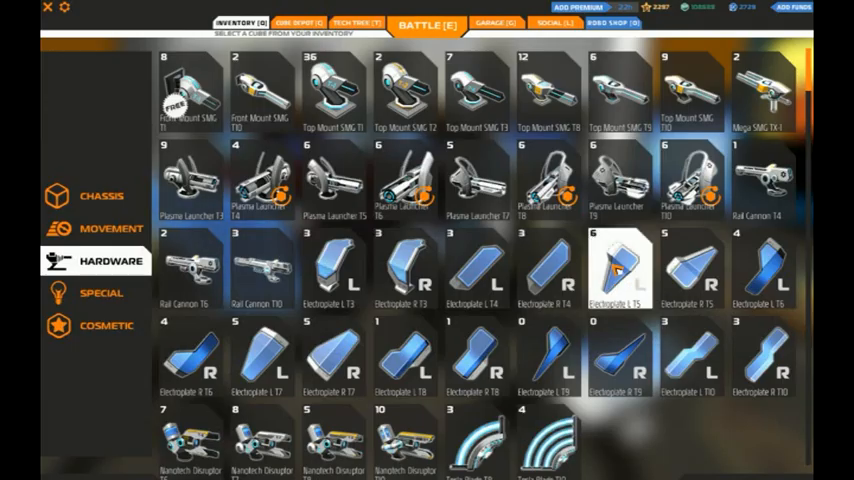
left_click(621, 272)
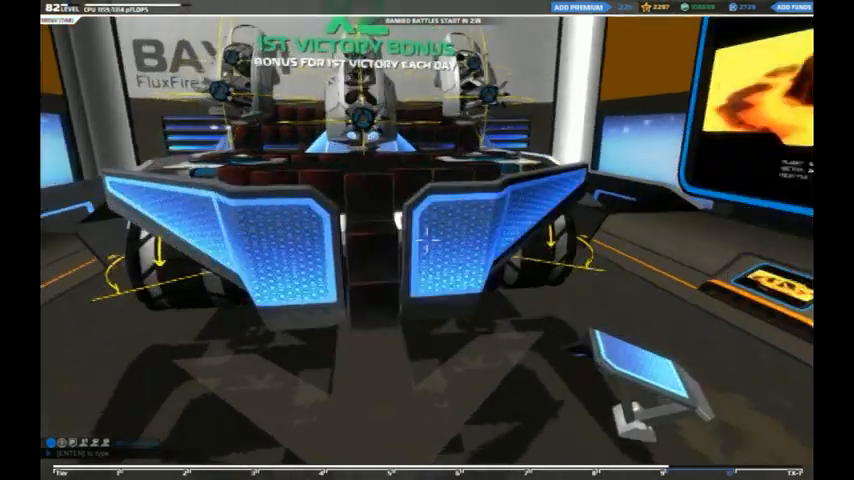
key("d")
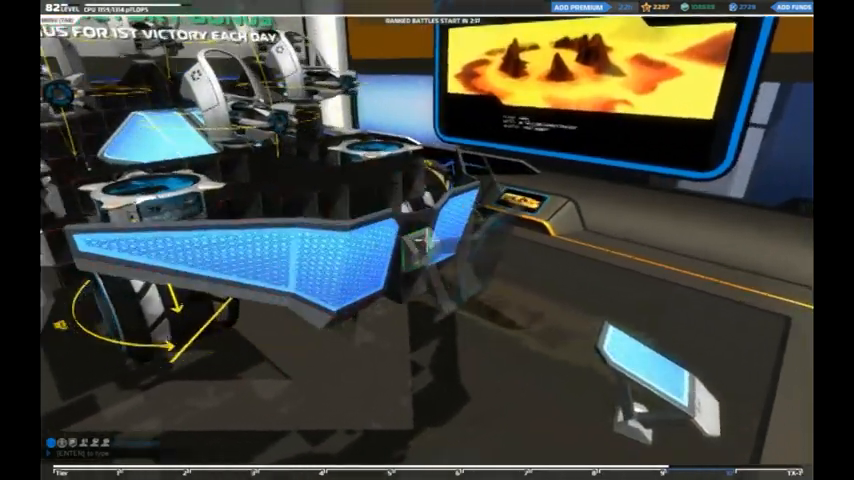
Tuck armored chassis blocks between the front electroplates while flying around the buggy
key("q")
left_click(115, 197)
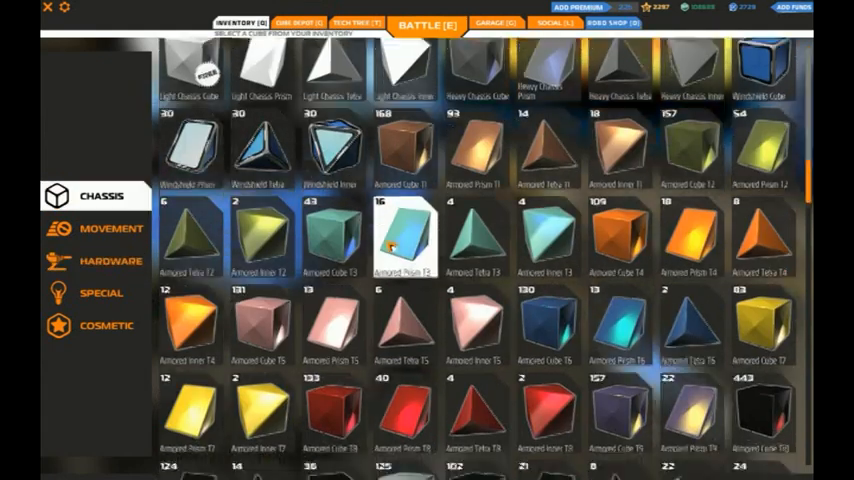
scroll(385, 258, "down", 5)
left_click(208, 408)
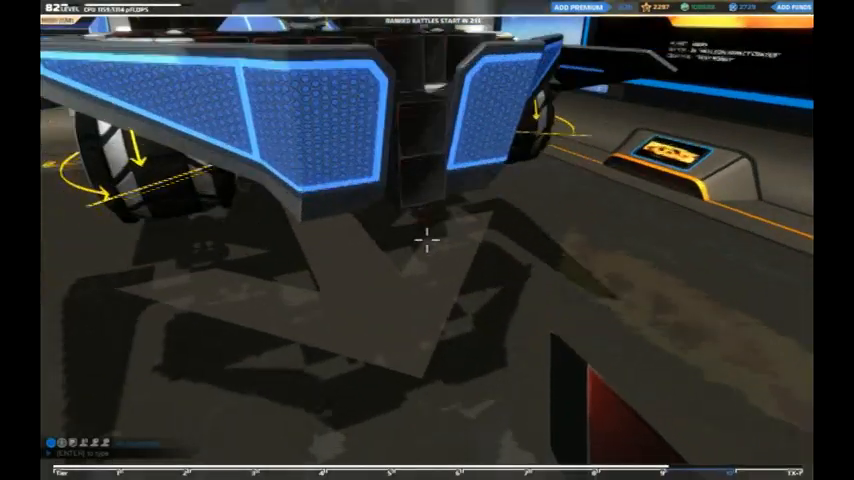
key("w")
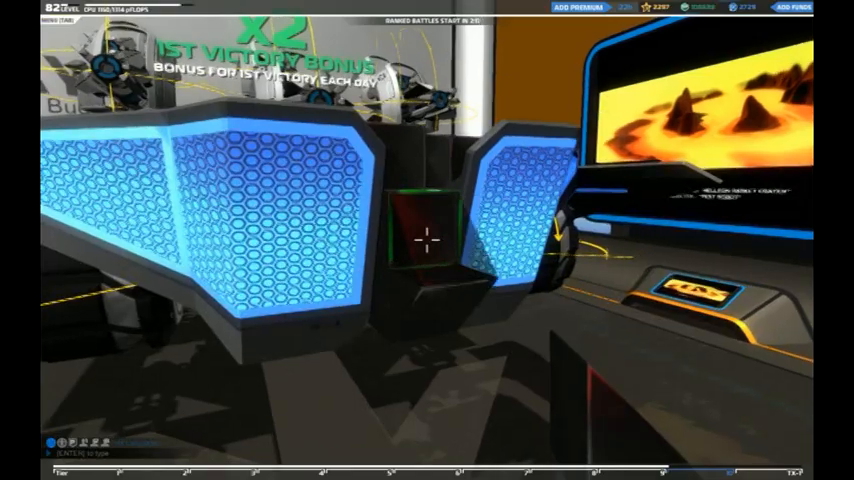
key("d")
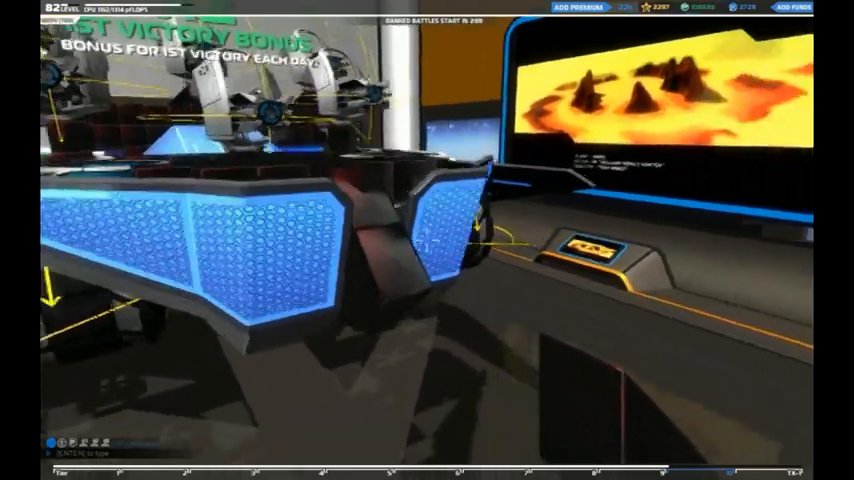
key("a")
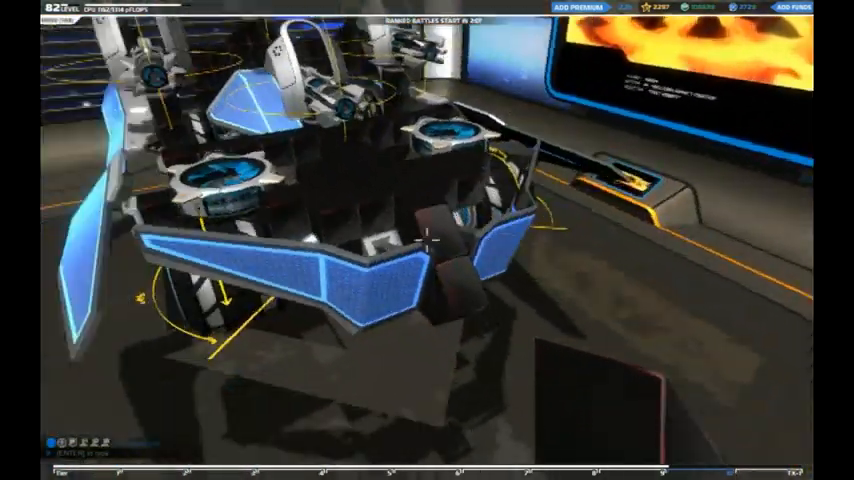
key("w")
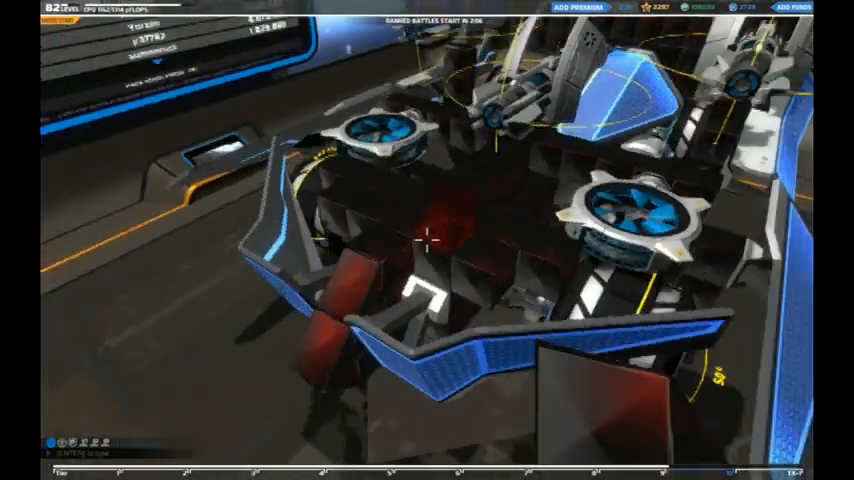
key("w")
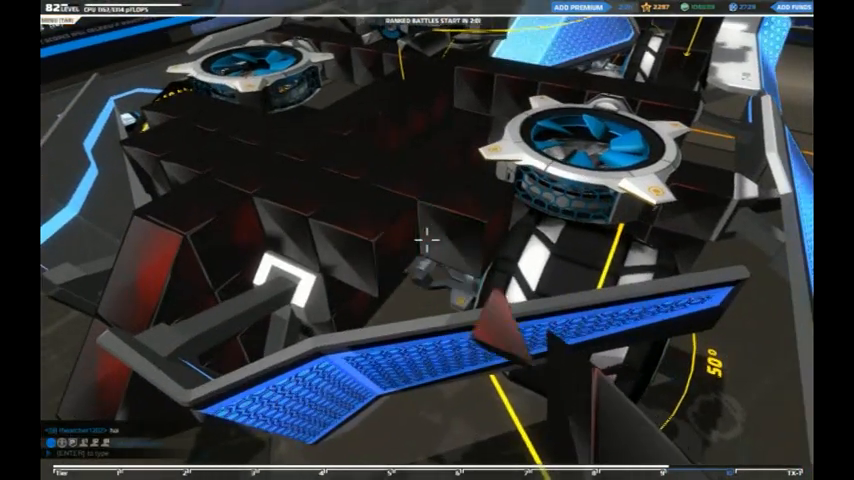
key("w")
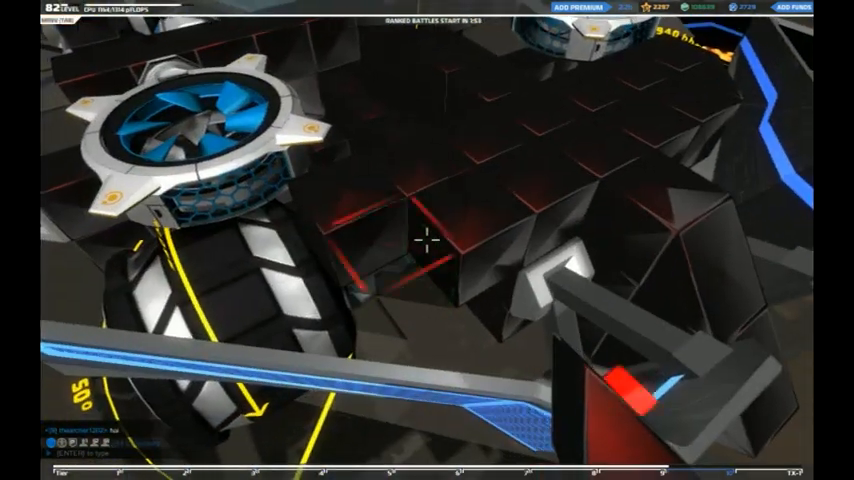
key("s")
Line the buggy's top deck with plasma launchers from the Hardware list
key("Tab")
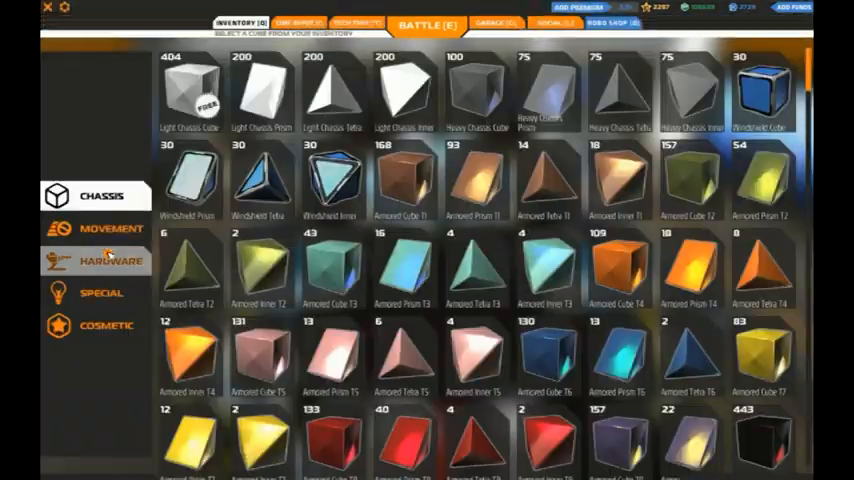
left_click(108, 263)
left_click(688, 186)
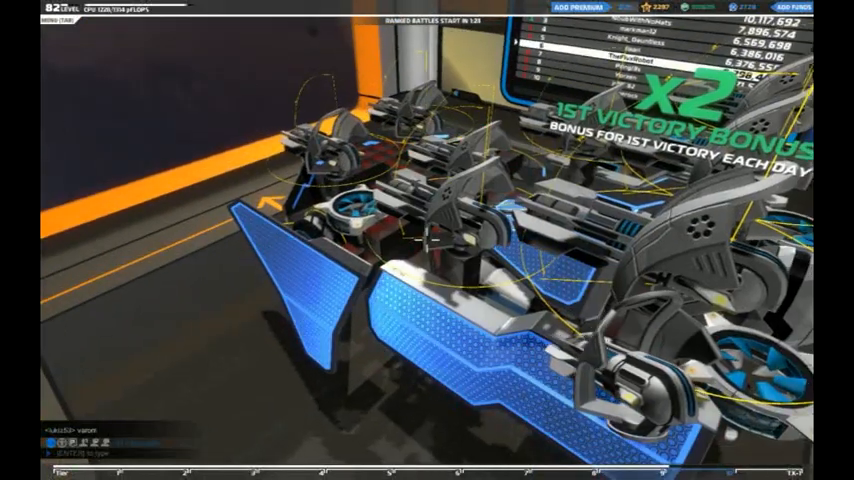
Dismiss the Battle menu and launch a Test Robot drive on the Mars map
key("e")
key("Escape")
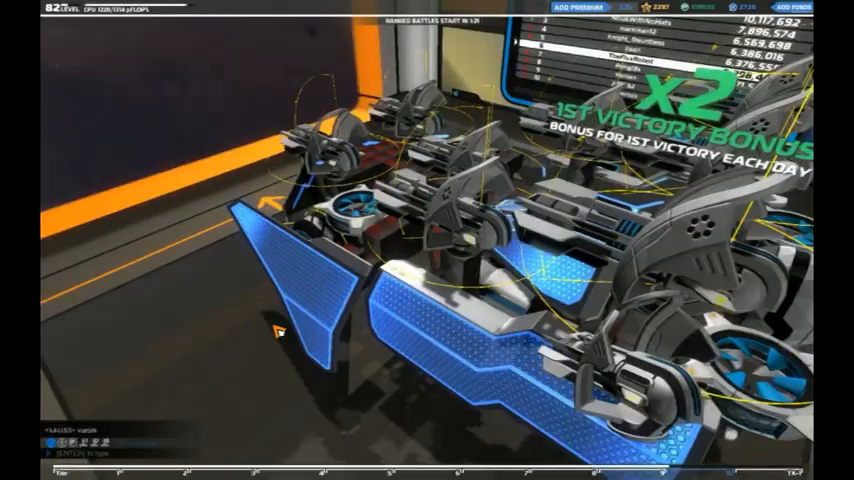
key("Return")
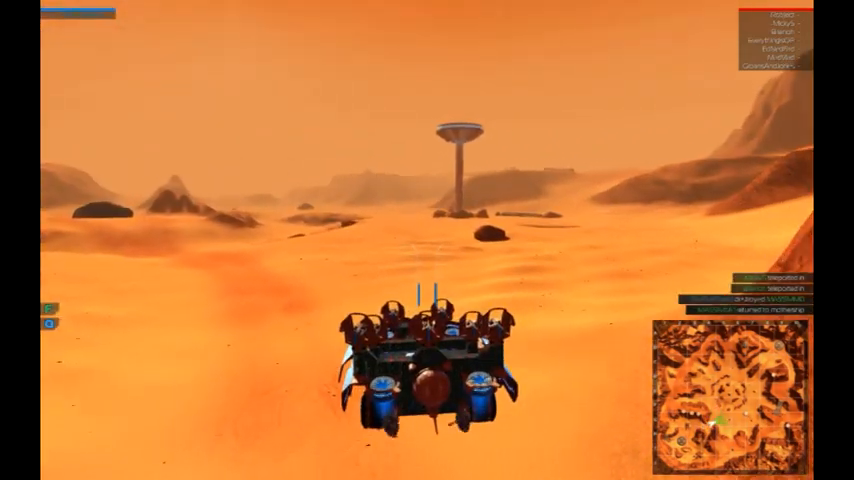
Exit practice mode back to the garage and bring up the parts inventory
key("Escape")
left_click(391, 248)
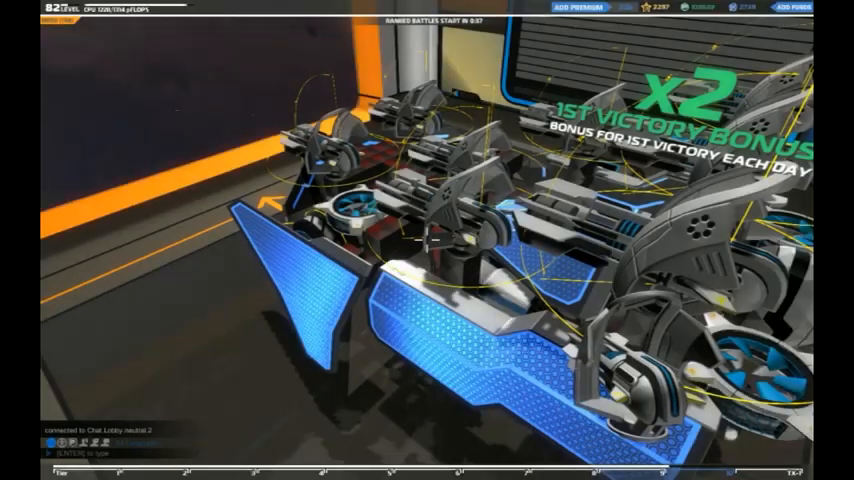
key("q")
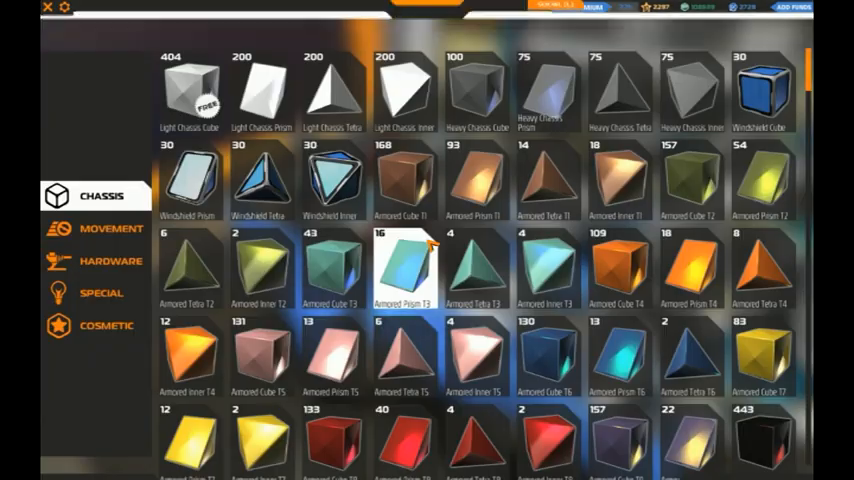
Pick a Radar Jammer T9 from Special parts and line it up beneath the buggy's underside
left_click(100, 293)
left_click(250, 185)
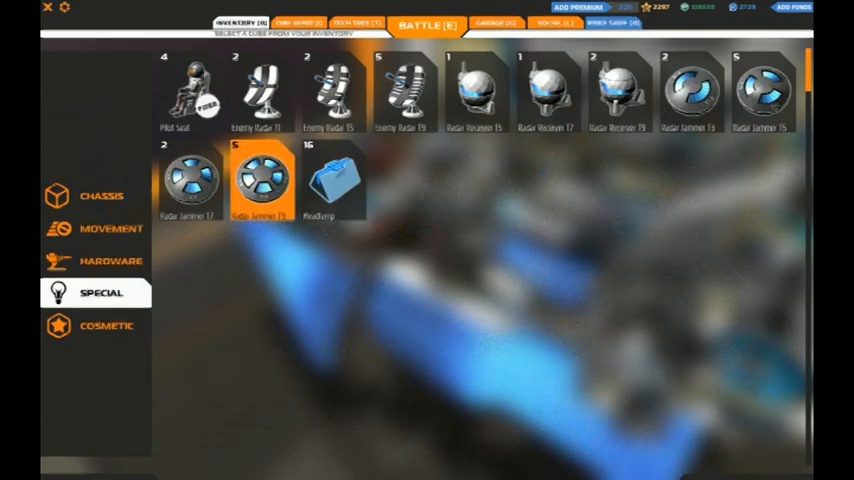
key("w")
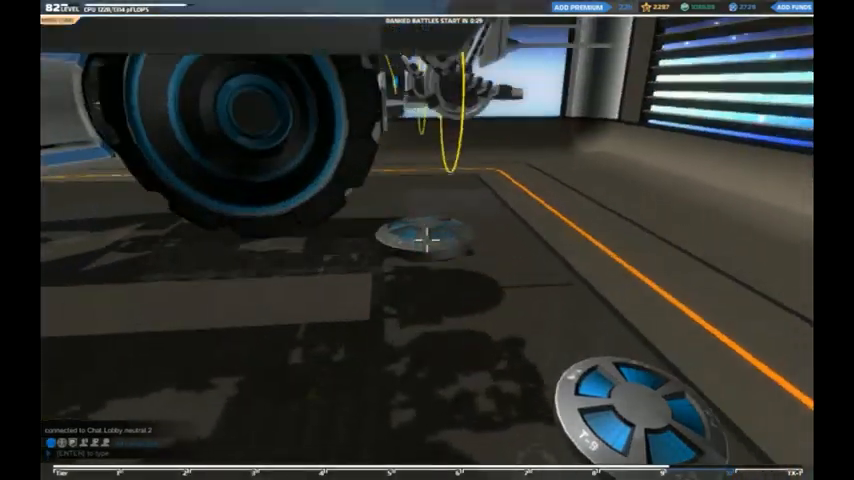
key("w")
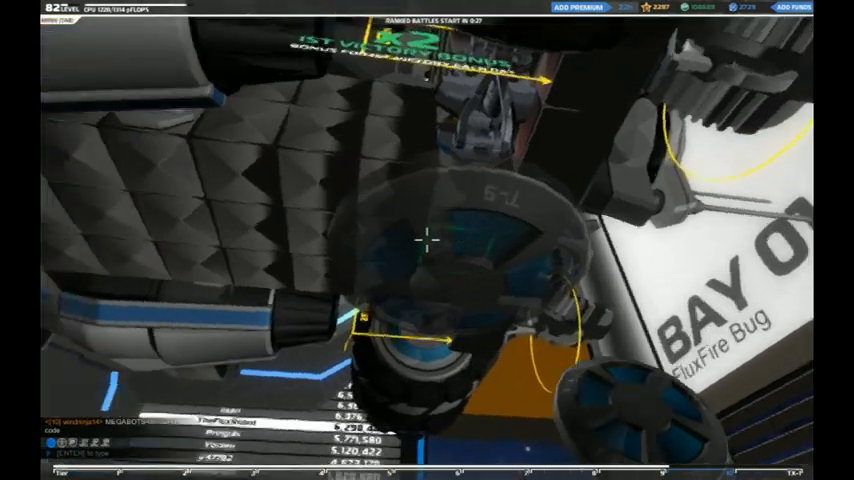
key("w")
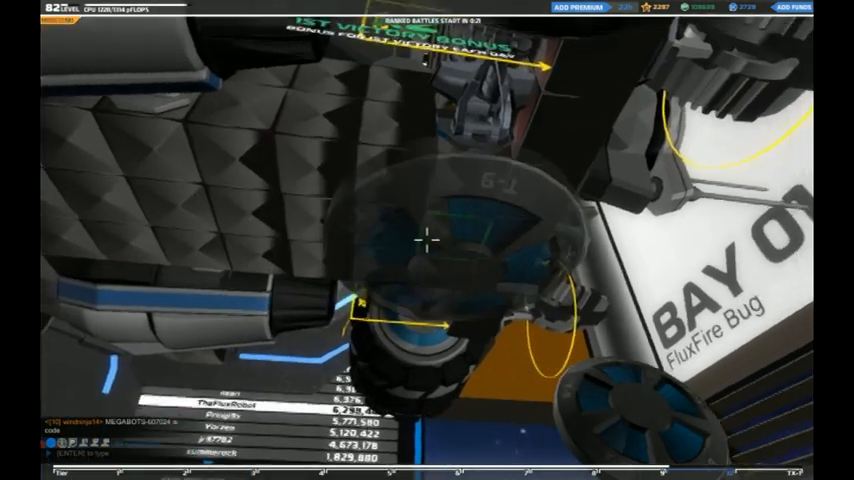
key("w")
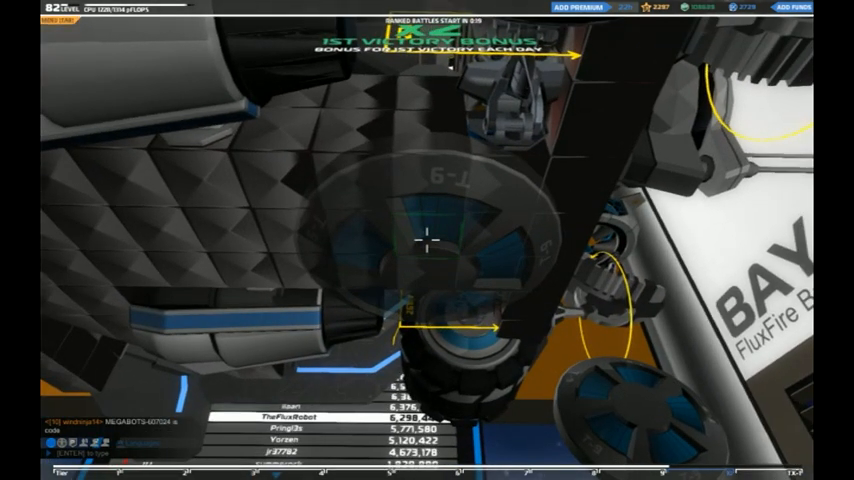